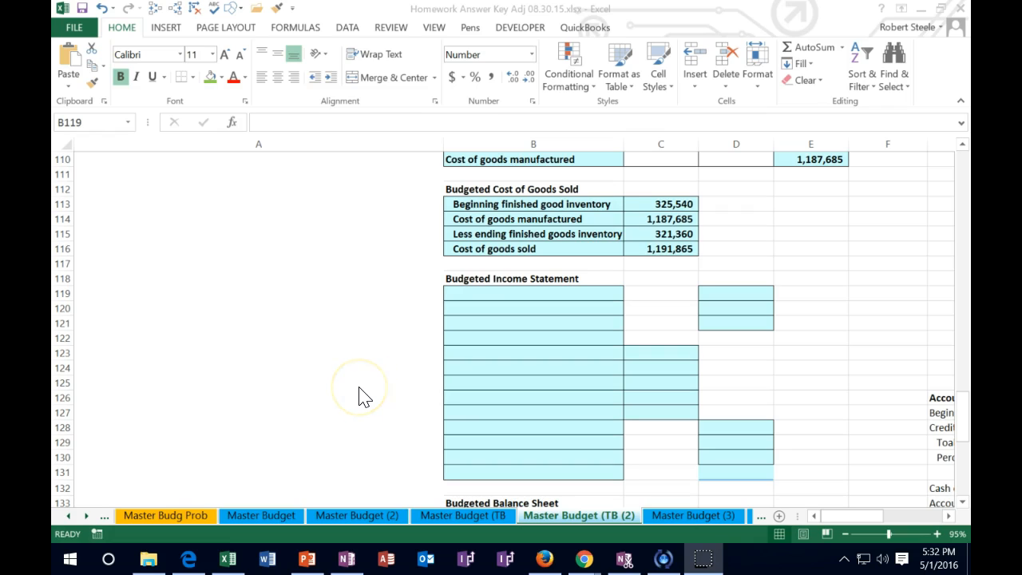
Focus the Excel window and scroll the Master Budget sheet back to its top.
click(380, 375)
click(963, 424)
drag(963, 416, 966, 160)
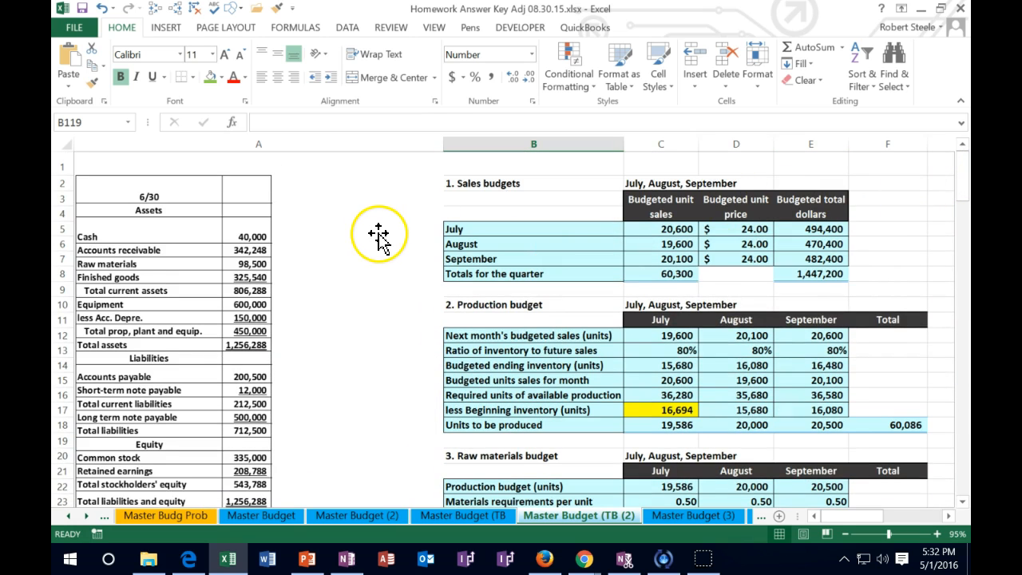
scroll(380, 236, down, 3)
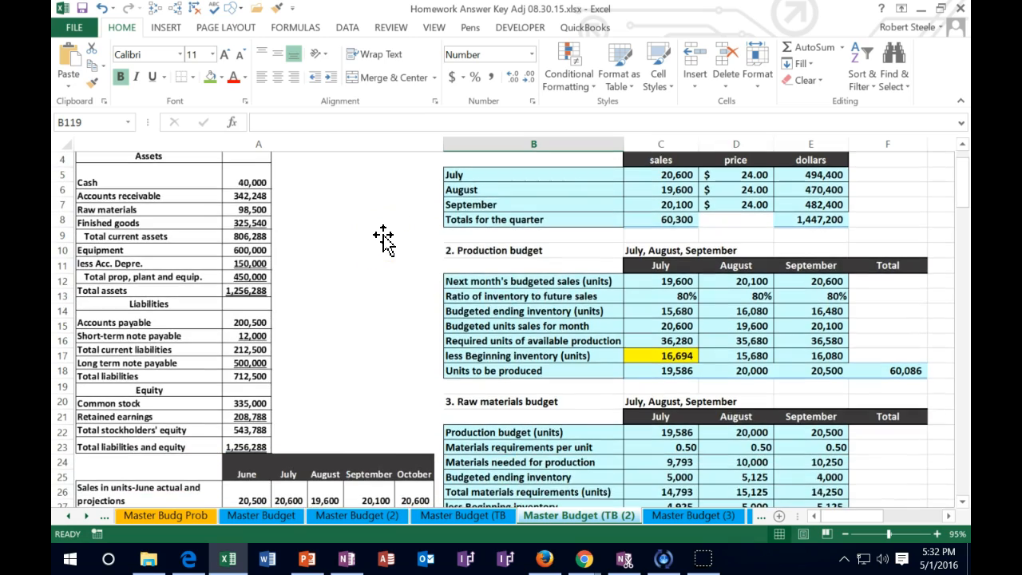
scroll(384, 238, down, 5)
scroll(384, 238, down, 4)
scroll(384, 238, down, 3)
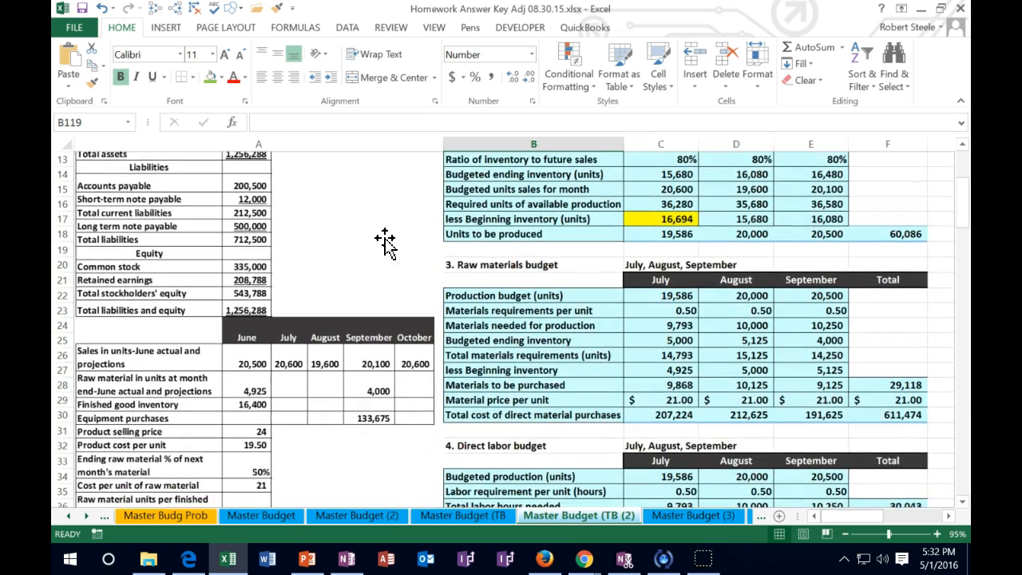
scroll(383, 238, down, 3)
scroll(386, 240, down, 3)
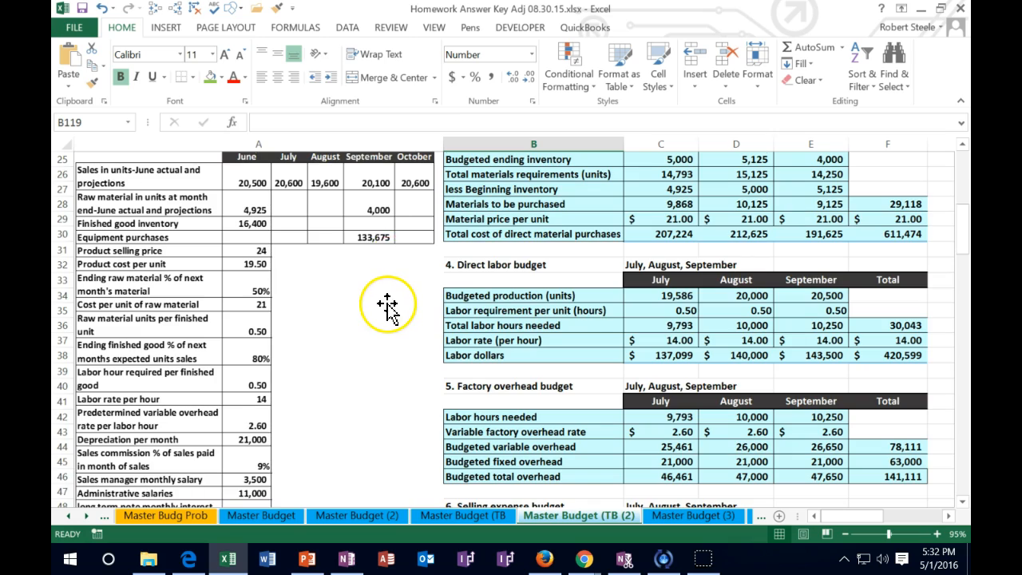
scroll(388, 305, down, 3)
scroll(387, 305, down, 2)
scroll(387, 305, down, 3)
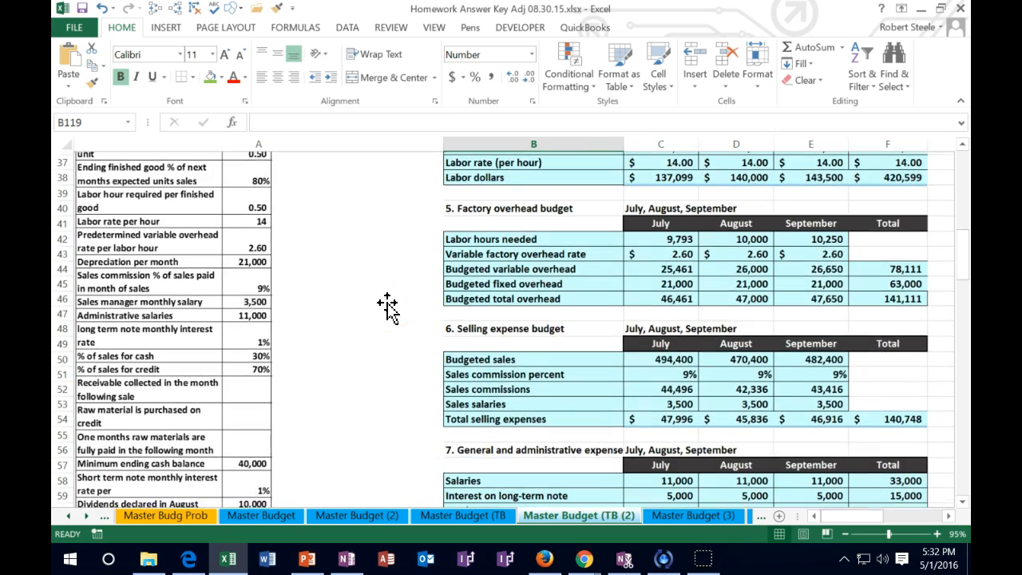
scroll(387, 305, down, 3)
scroll(381, 349, down, 3)
scroll(381, 375, down, 3)
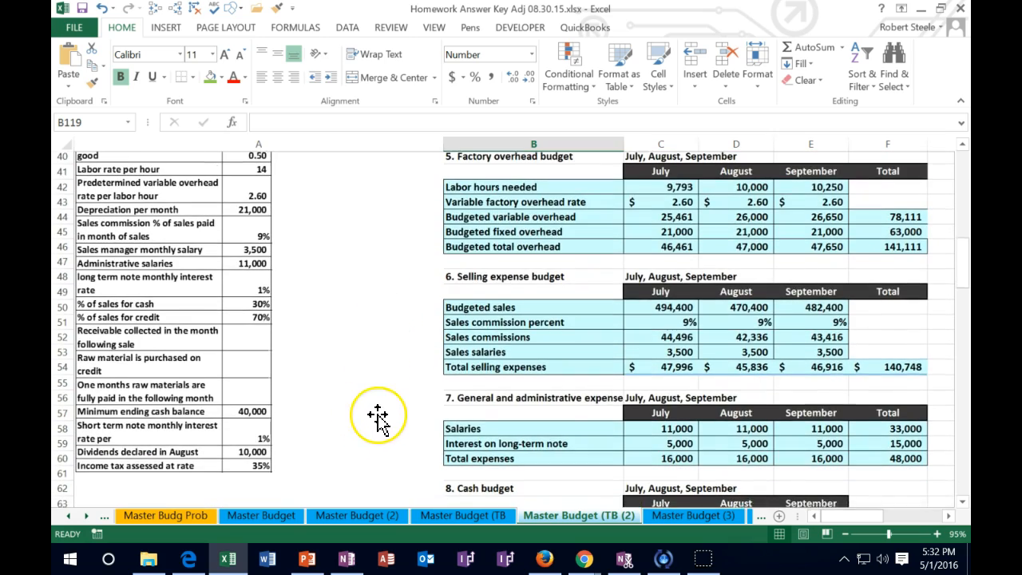
scroll(376, 411, down, 3)
scroll(377, 410, down, 3)
scroll(376, 410, down, 3)
scroll(377, 410, down, 3)
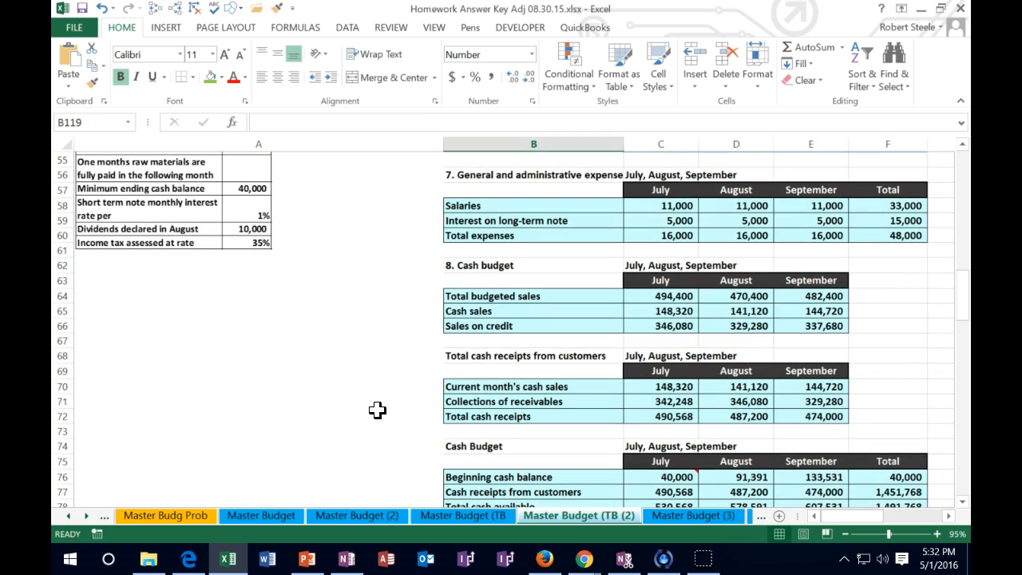
scroll(380, 407, down, 3)
scroll(380, 407, down, 3)
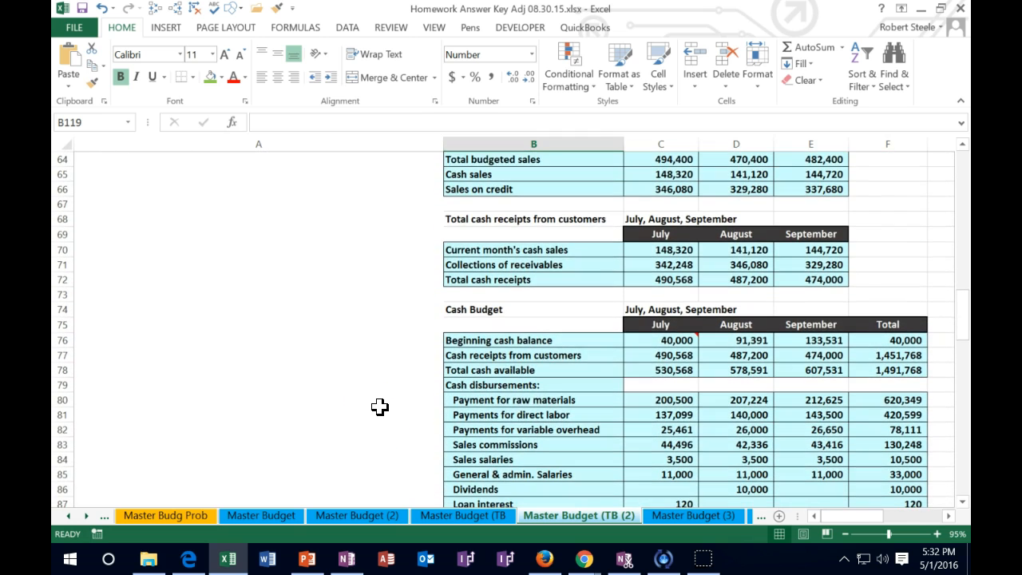
scroll(380, 408, down, 3)
scroll(383, 403, down, 3)
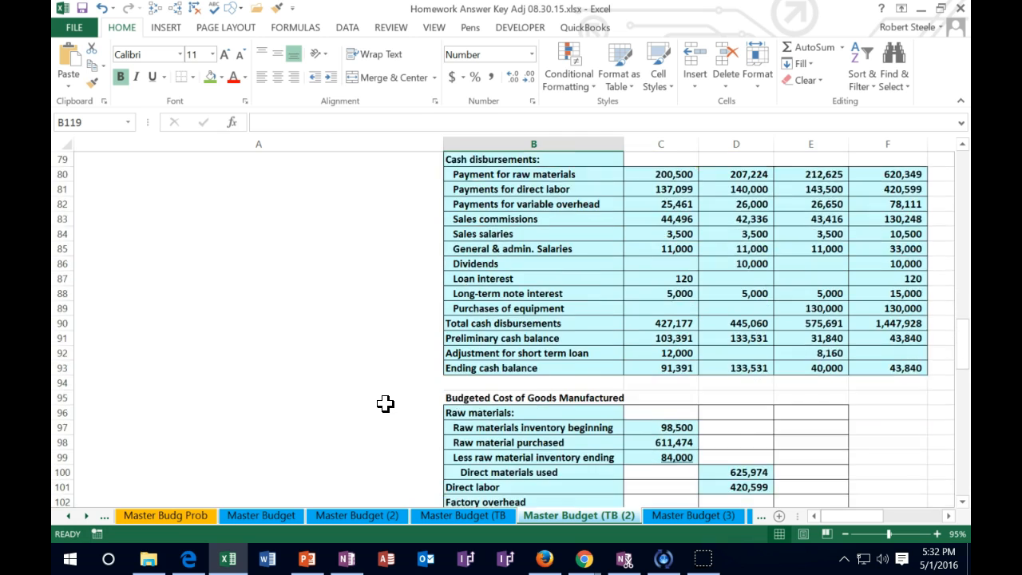
scroll(383, 403, down, 3)
scroll(385, 403, down, 2)
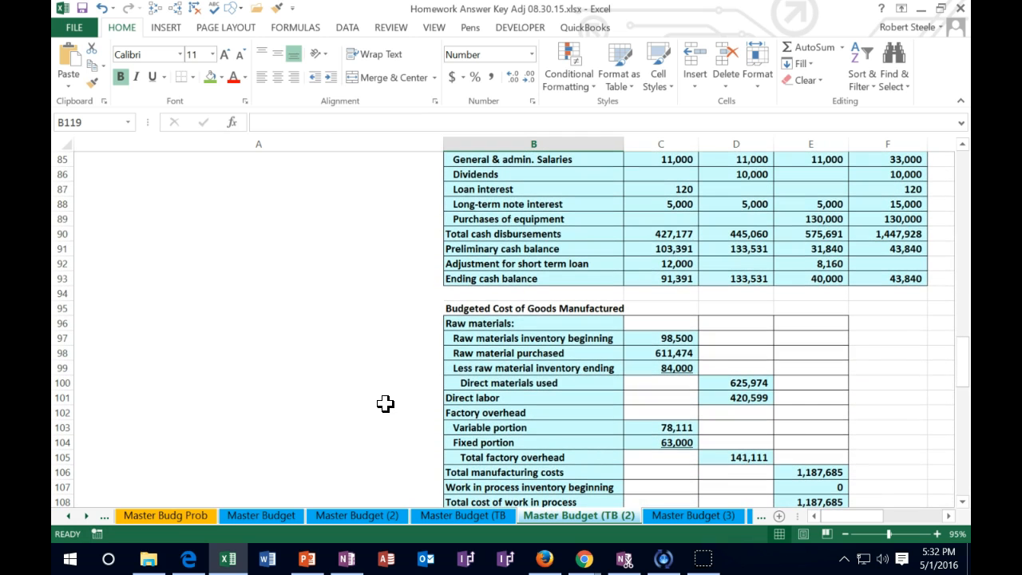
scroll(385, 403, down, 2)
scroll(385, 403, down, 1)
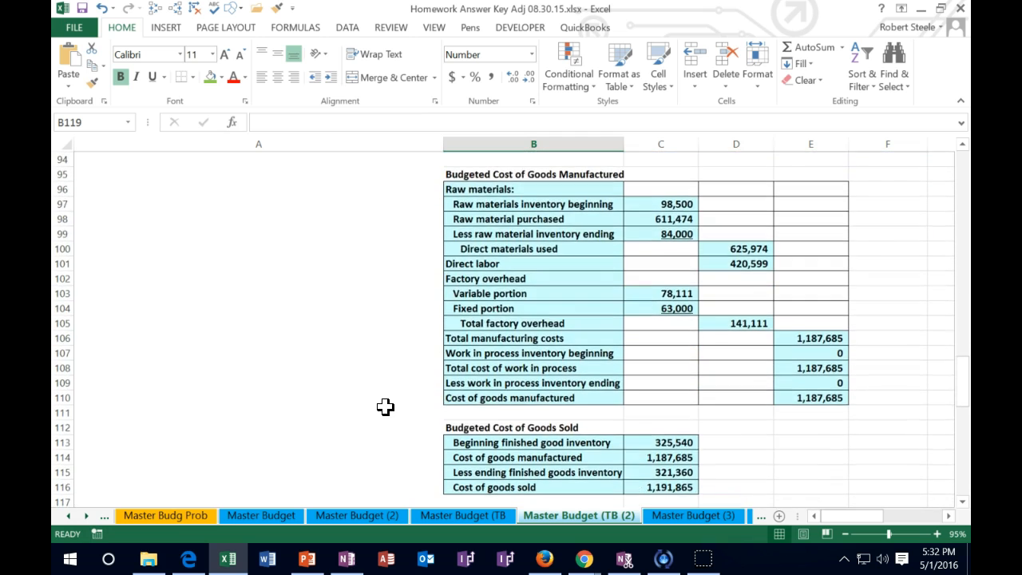
scroll(385, 404, down, 1)
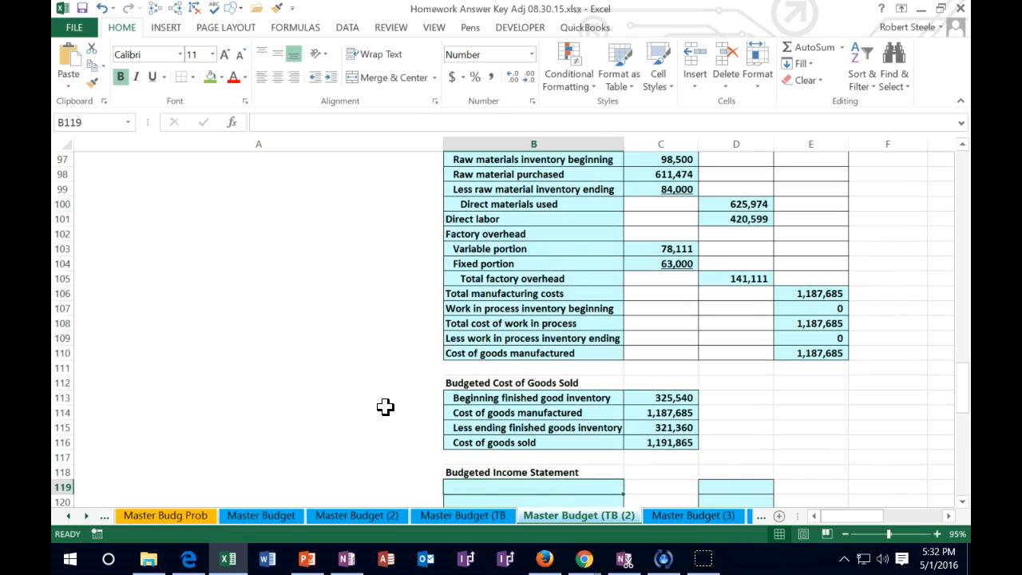
scroll(385, 408, down, 1)
scroll(385, 407, down, 1)
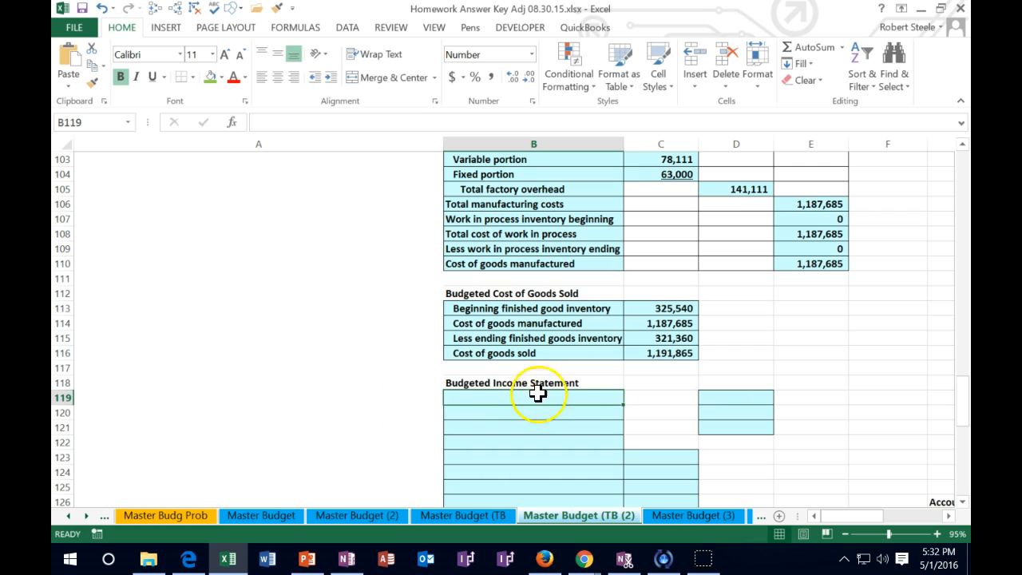
Check the cost of goods sold formula in C116 while reviewing the budgets.
click(657, 353)
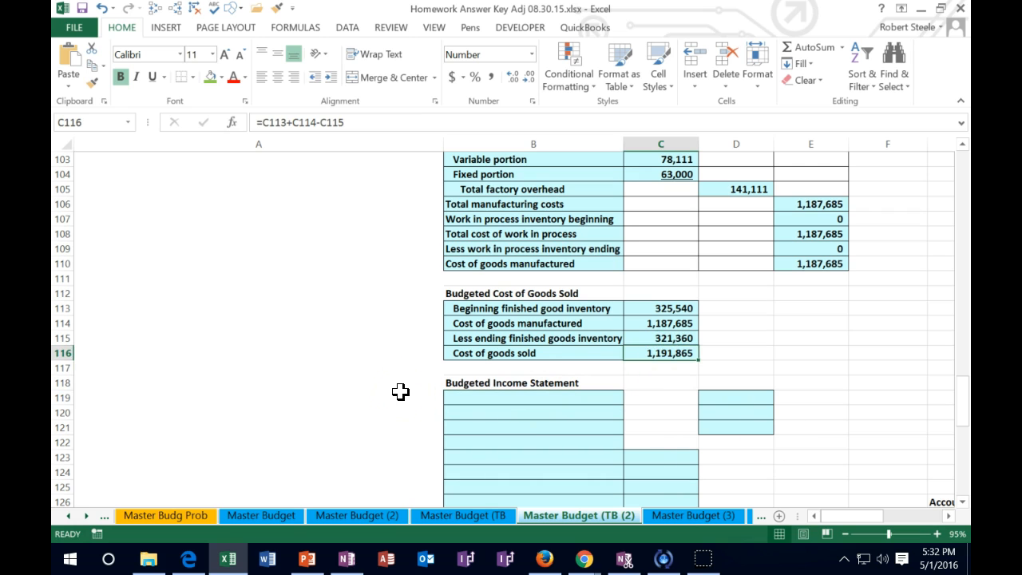
scroll(400, 392, down, 1)
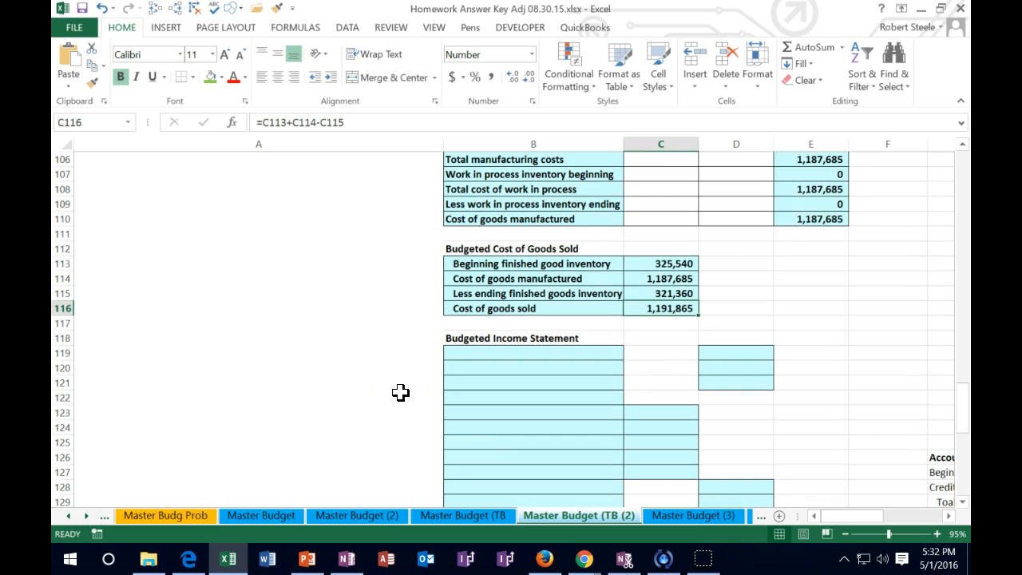
Enter a Sales line in B119 with D119 linked to the sales budget total E8, 1,447,200.
click(479, 354)
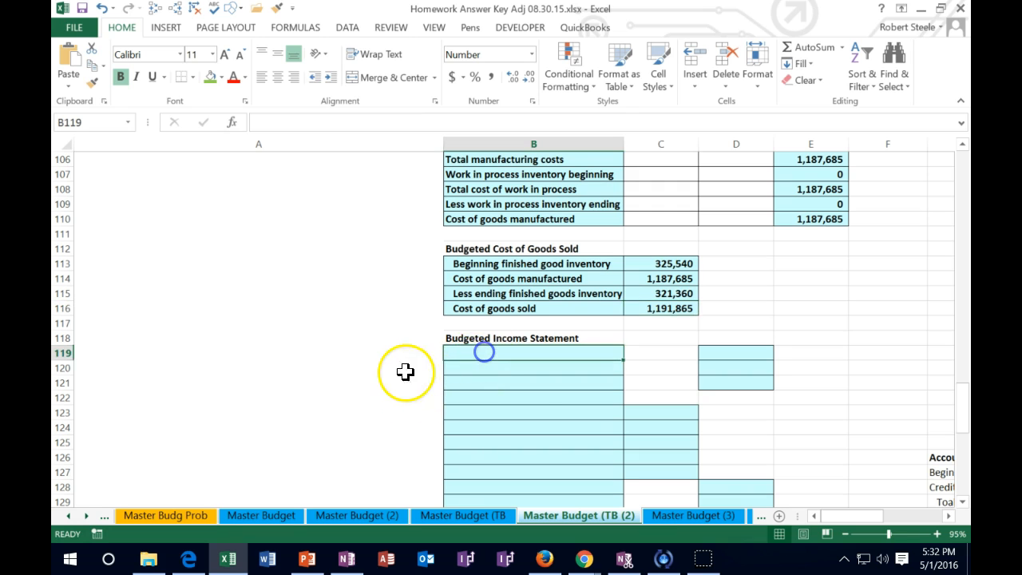
scroll(378, 375, down, 1)
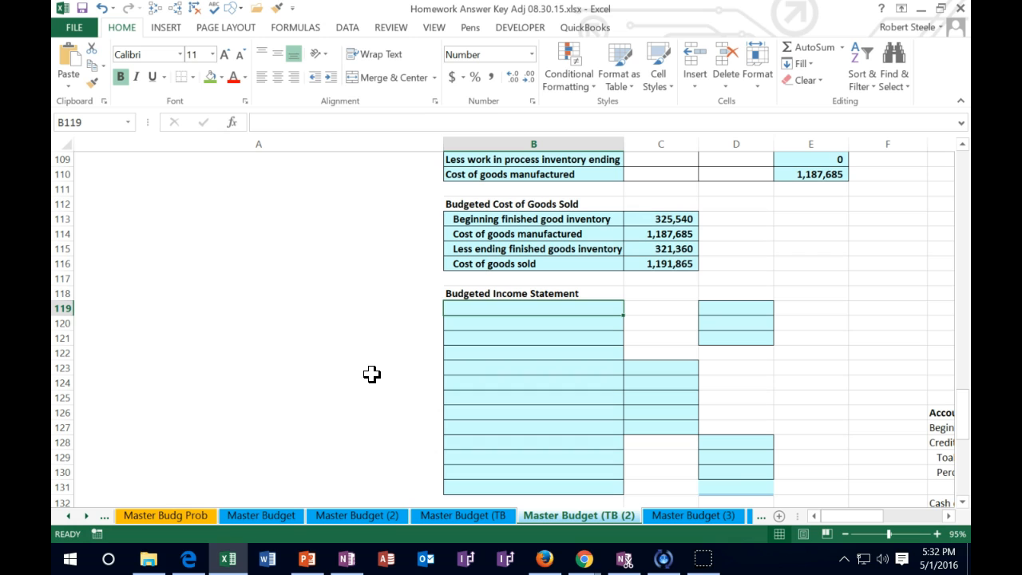
text(Sales)
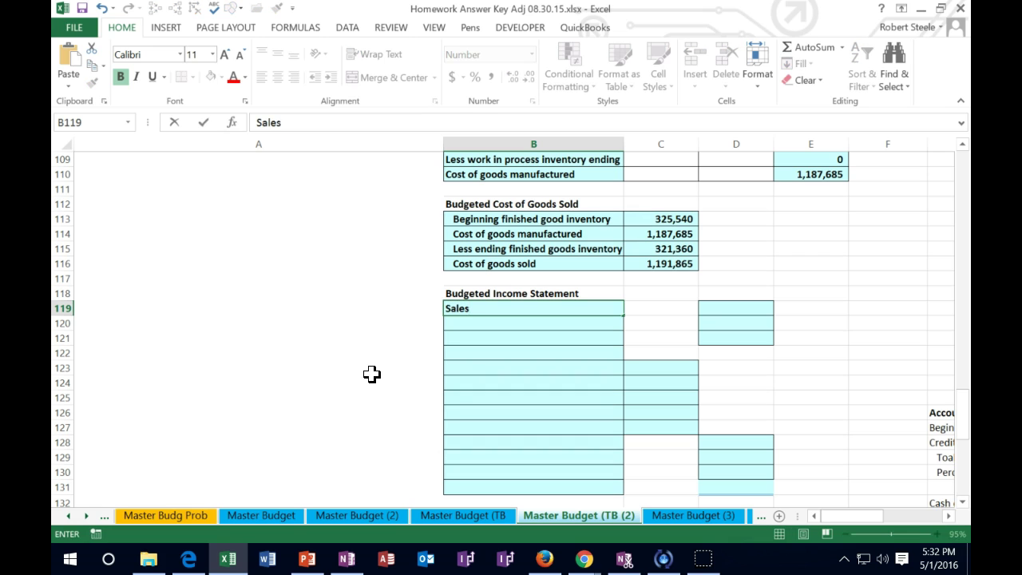
key(Tab)
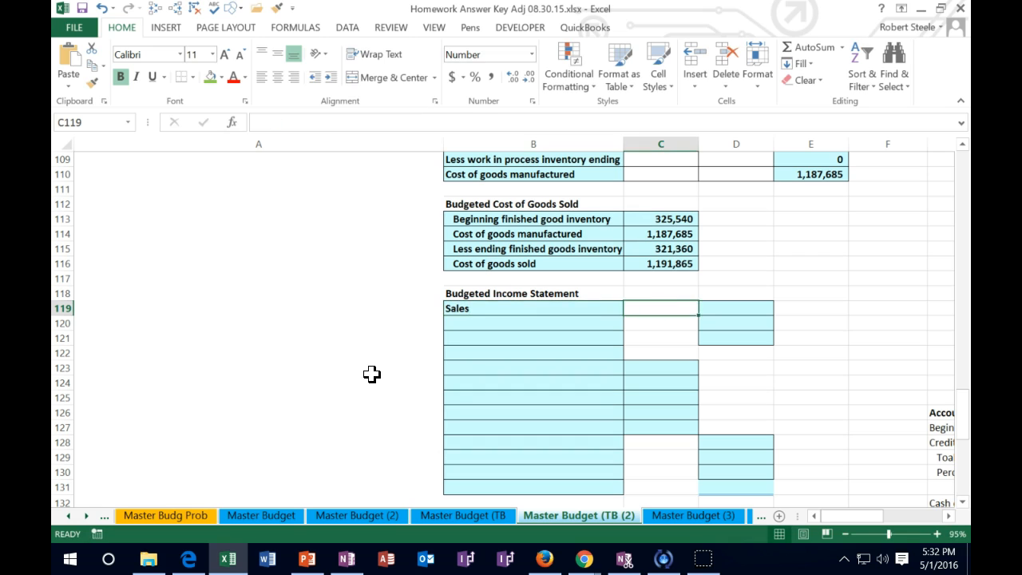
key(Tab)
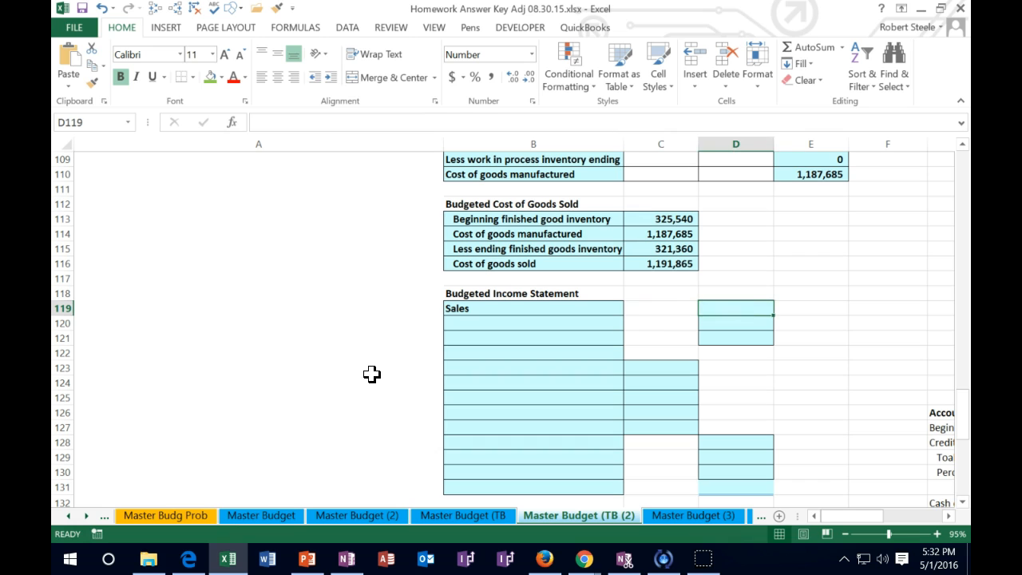
text(=)
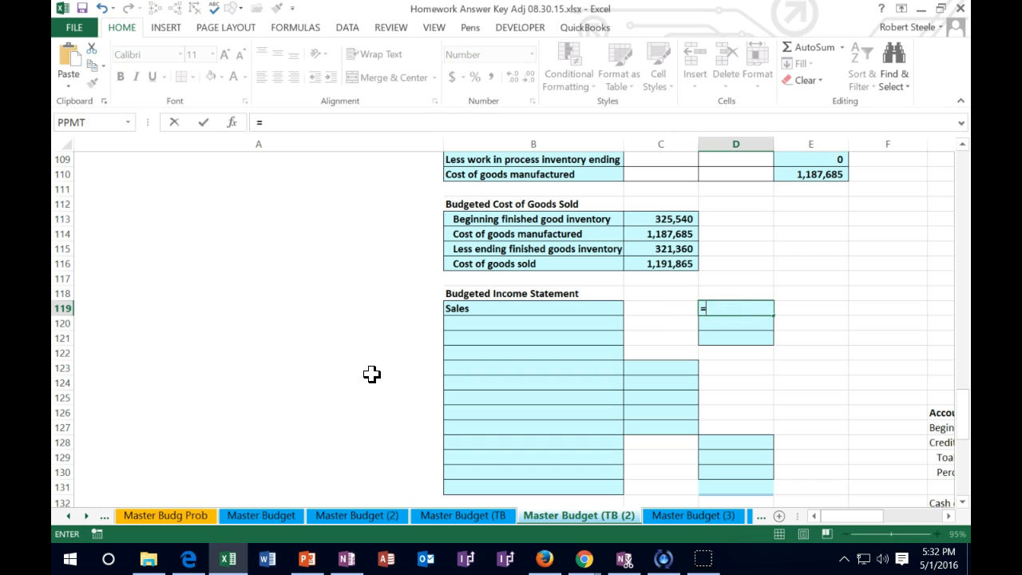
scroll(591, 416, up, 5)
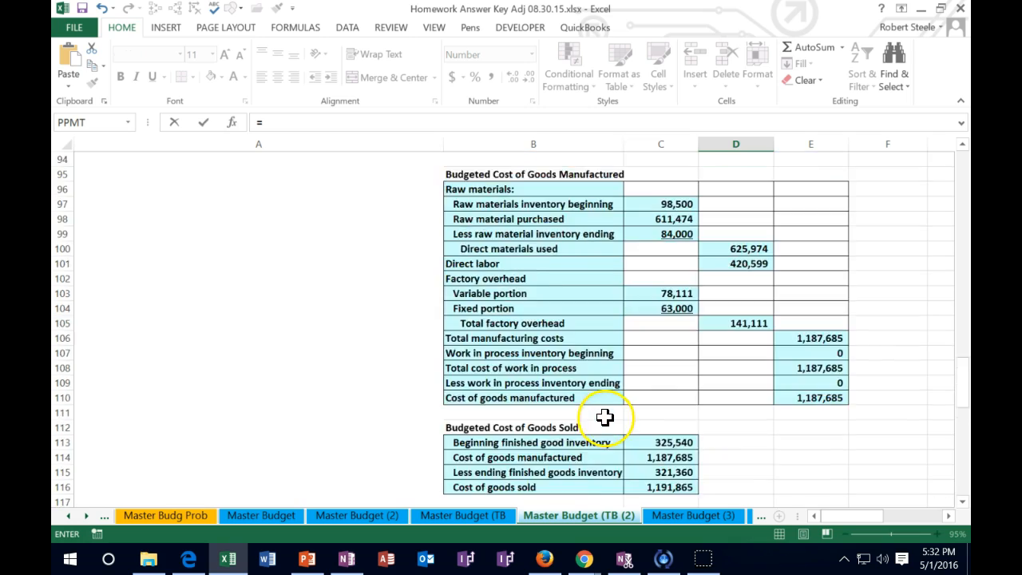
scroll(609, 404, up, 9)
scroll(610, 403, up, 6)
scroll(609, 404, up, 6)
scroll(610, 403, up, 6)
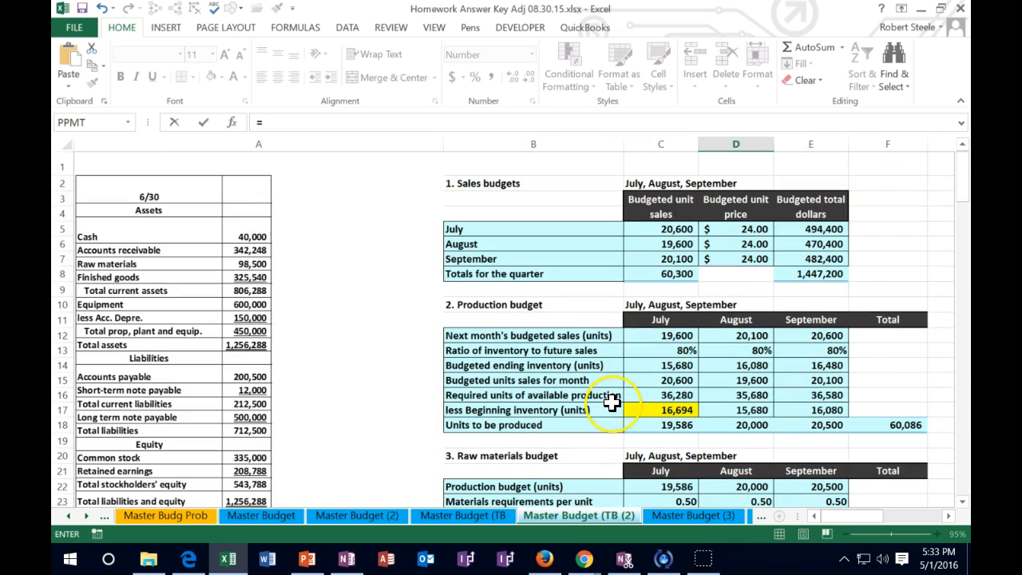
click(813, 276)
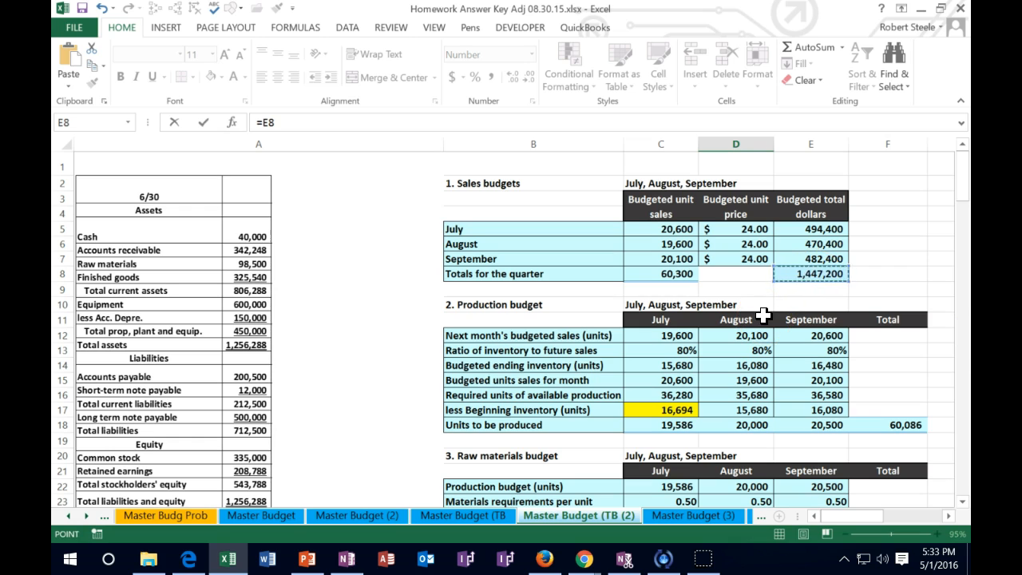
key(Return)
scroll(764, 316, down, 3)
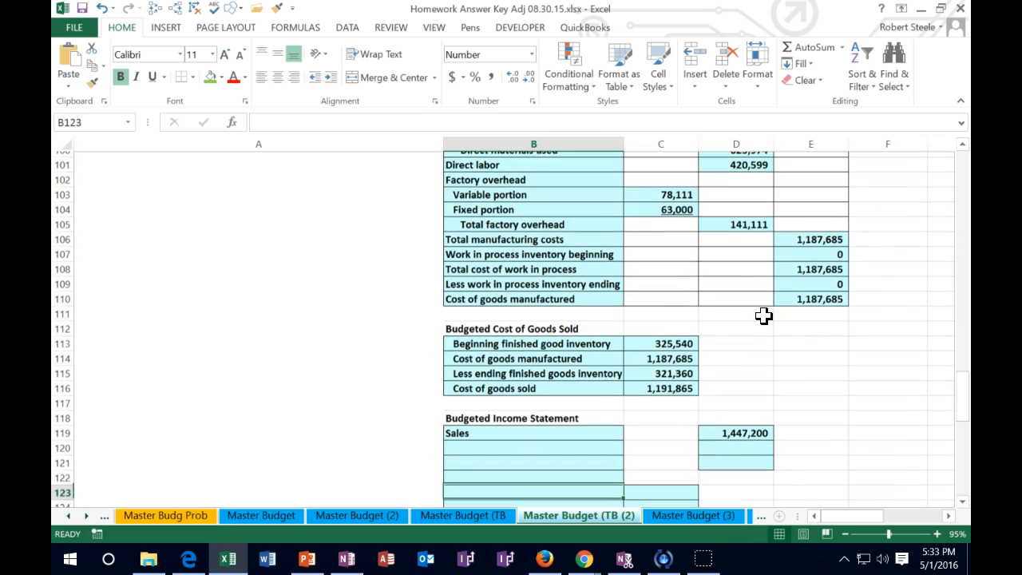
scroll(655, 296, down, 3)
Label the second income statement line by linking it to the Cost of goods sold row.
click(481, 354)
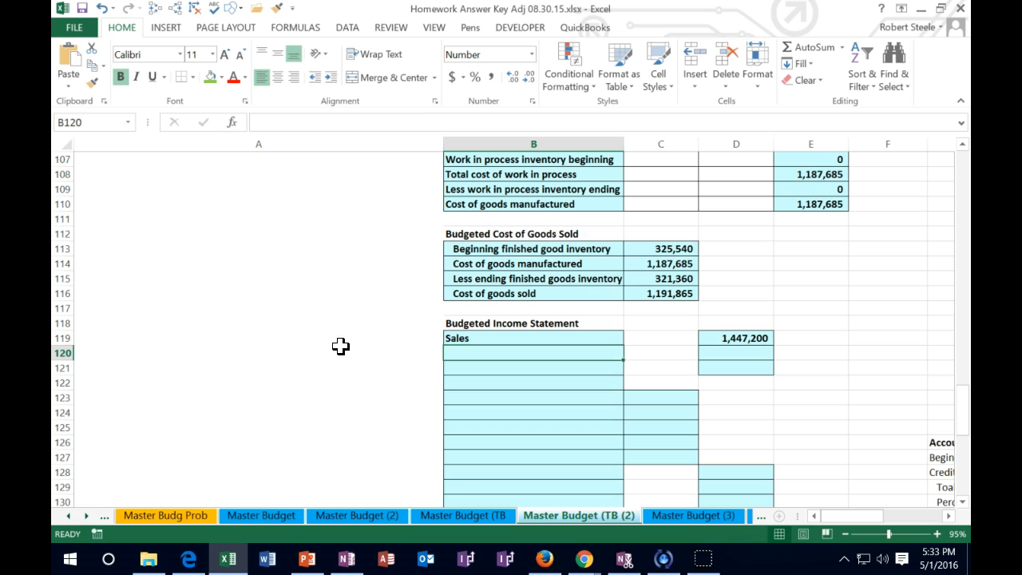
text(=)
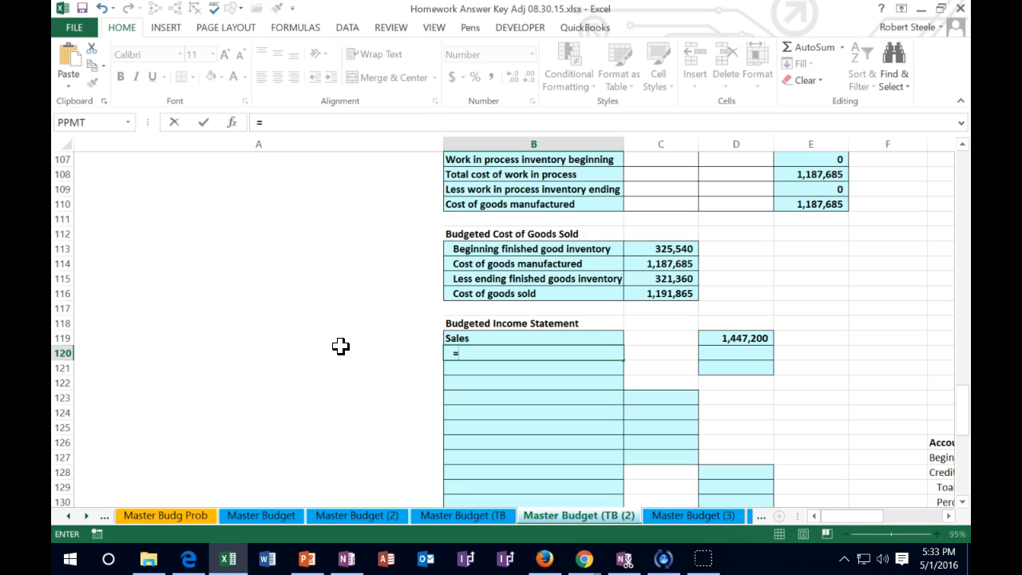
click(480, 293)
key(Return)
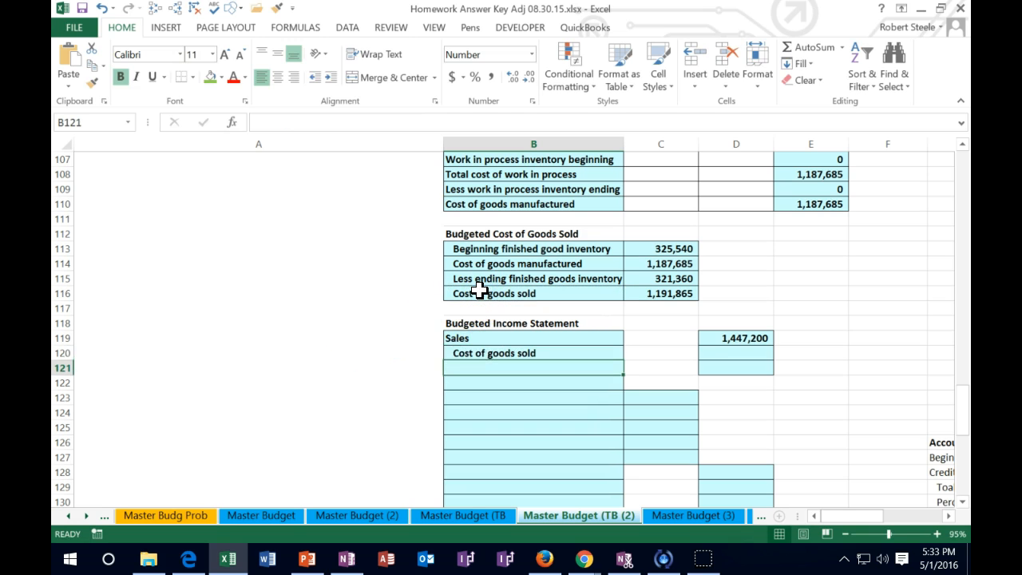
key(Up)
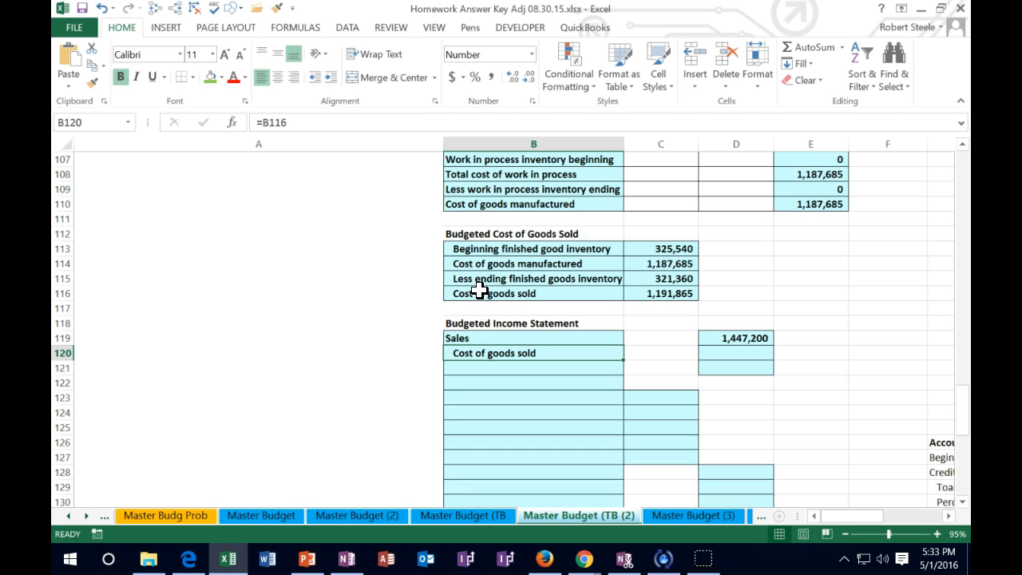
key(Right)
key(Right)
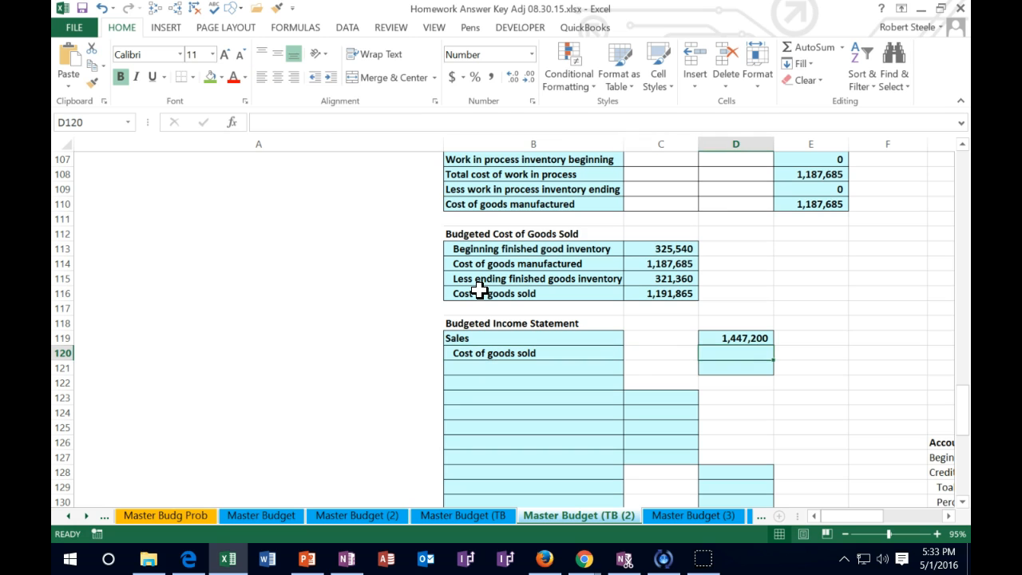
scroll(480, 292, down, 3)
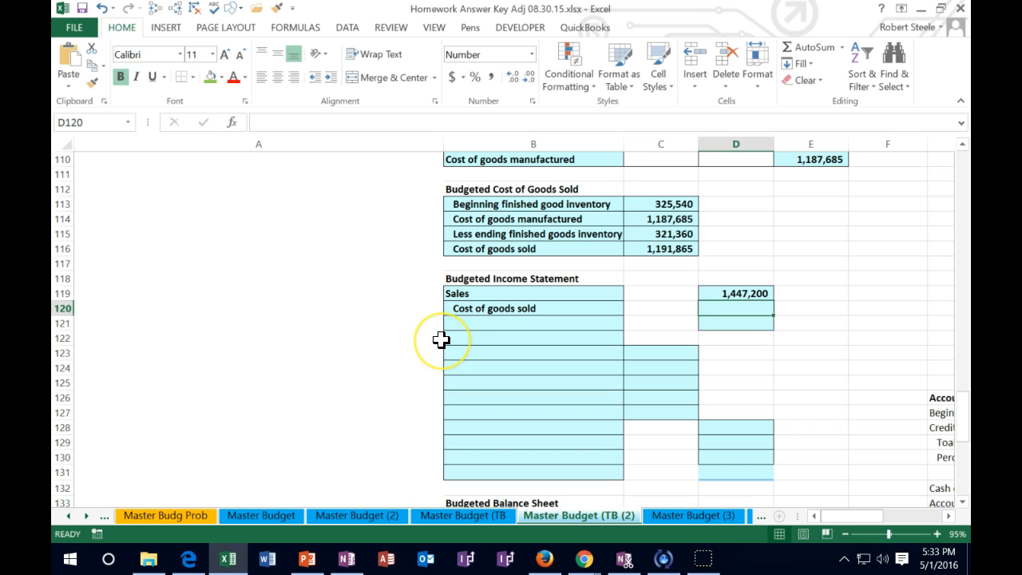
text(=)
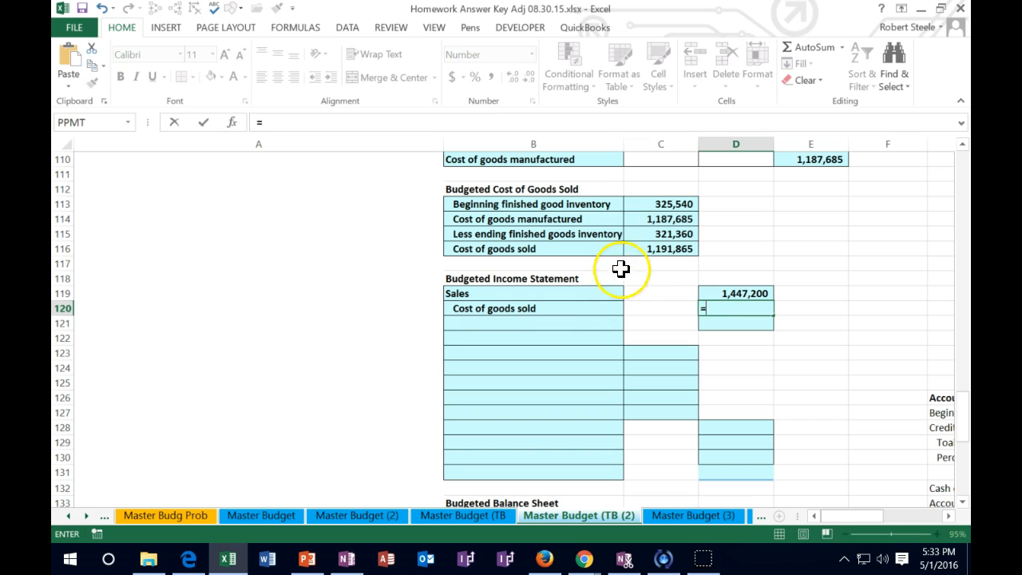
Link D120 to the budgeted cost of goods sold total in C116, 1,191,865.
click(661, 249)
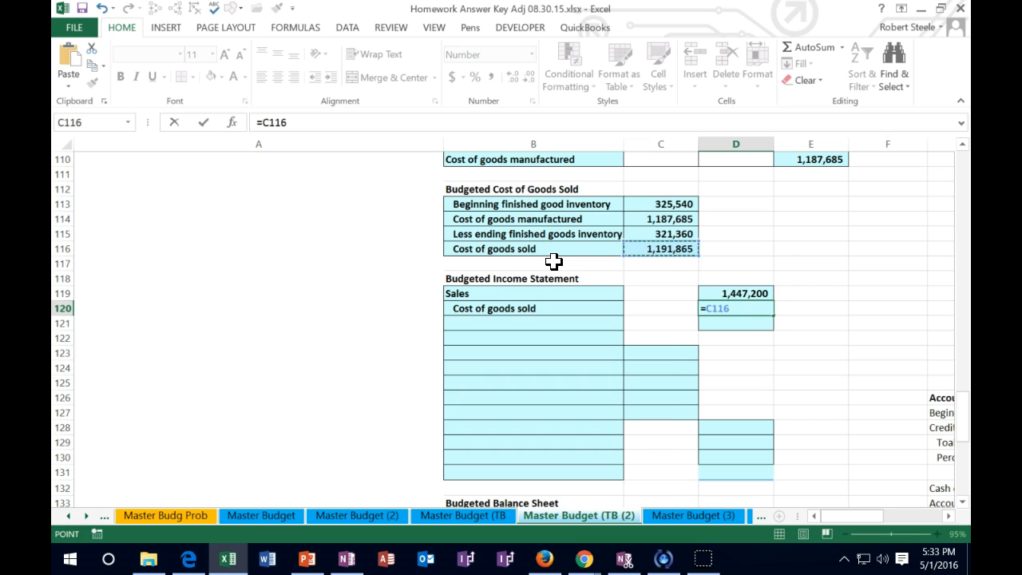
key(Return)
key(Left)
key(Left)
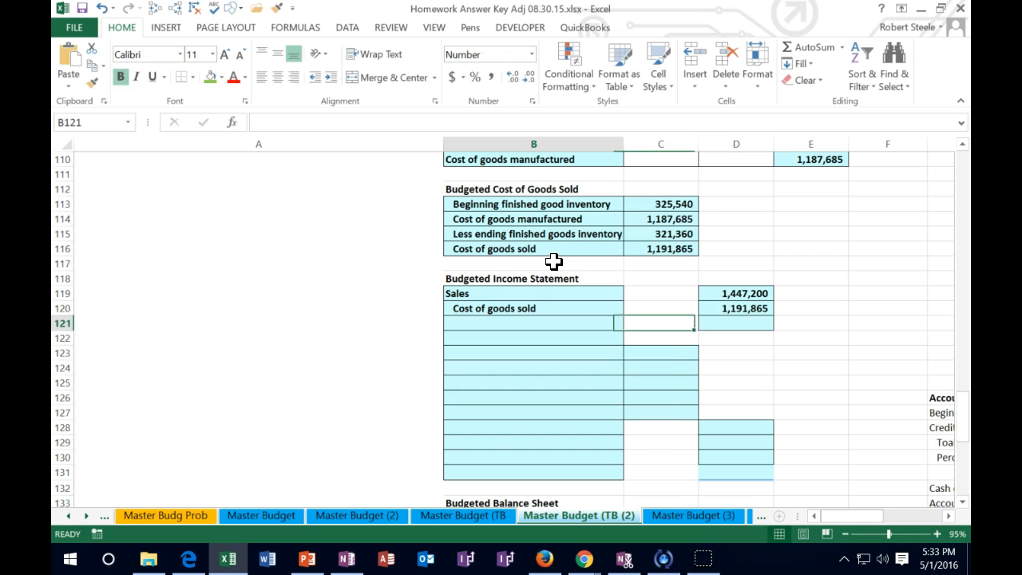
key(Up)
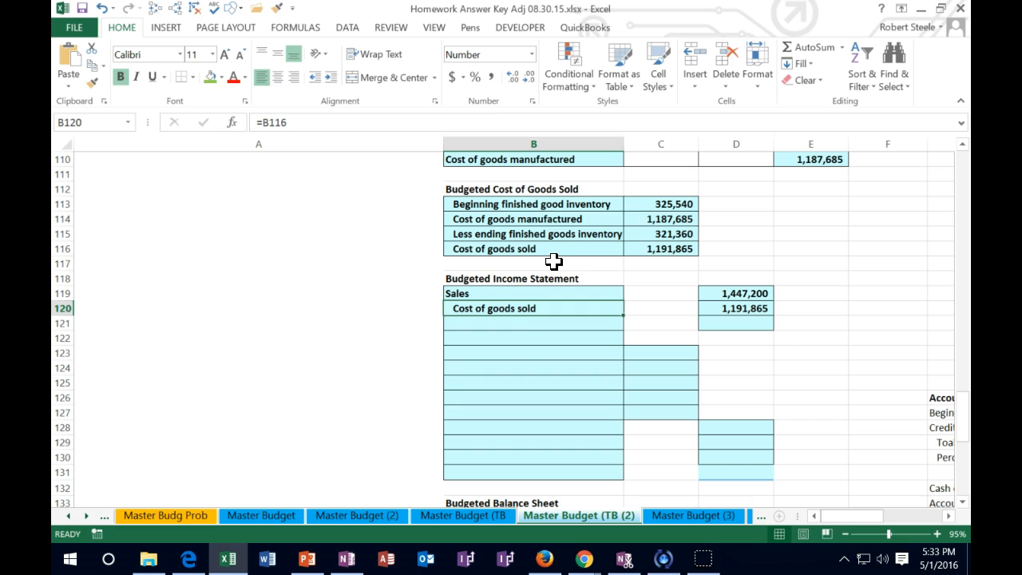
text(Gro)
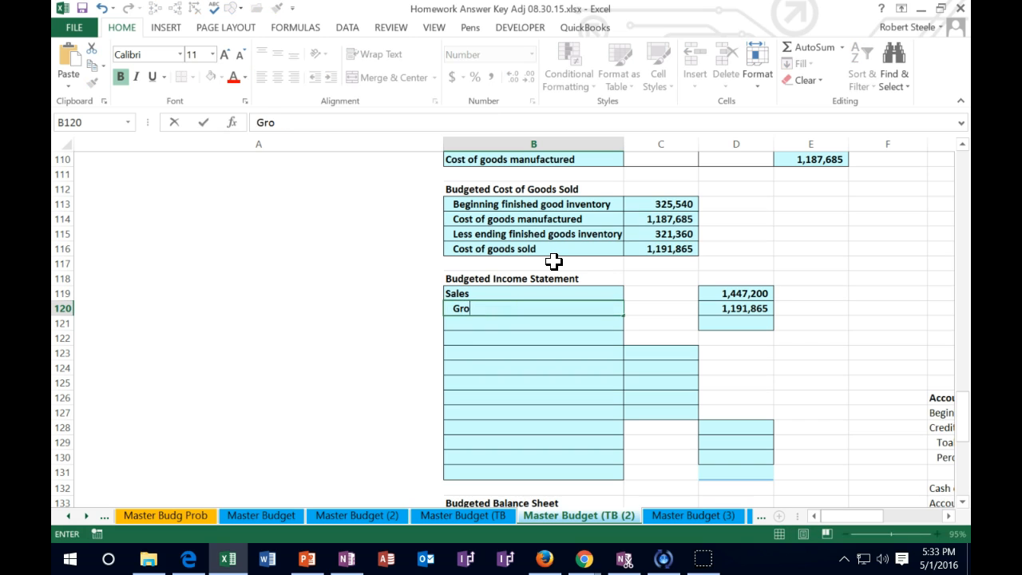
Undo the accidental overwrite of B120 and label B121 Gross profit.
key(Return)
click(102, 8)
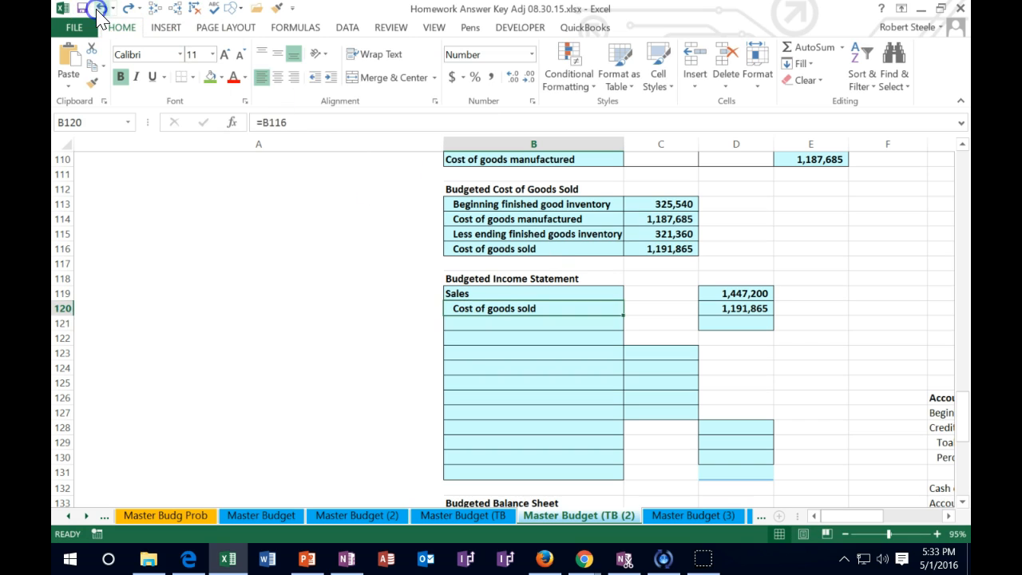
key(Return)
text(Grto)
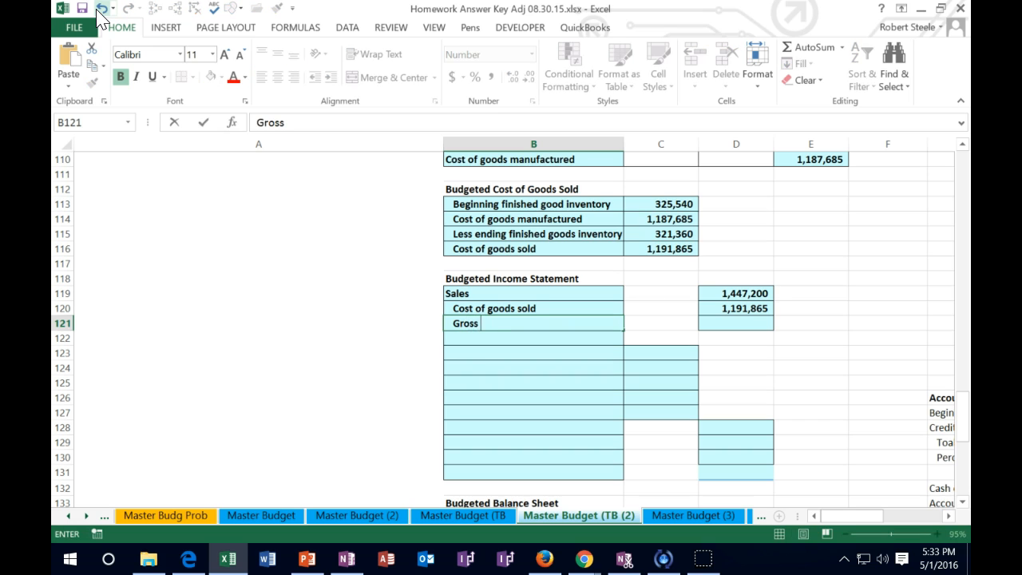
text(profit)
key(Tab)
key(Tab)
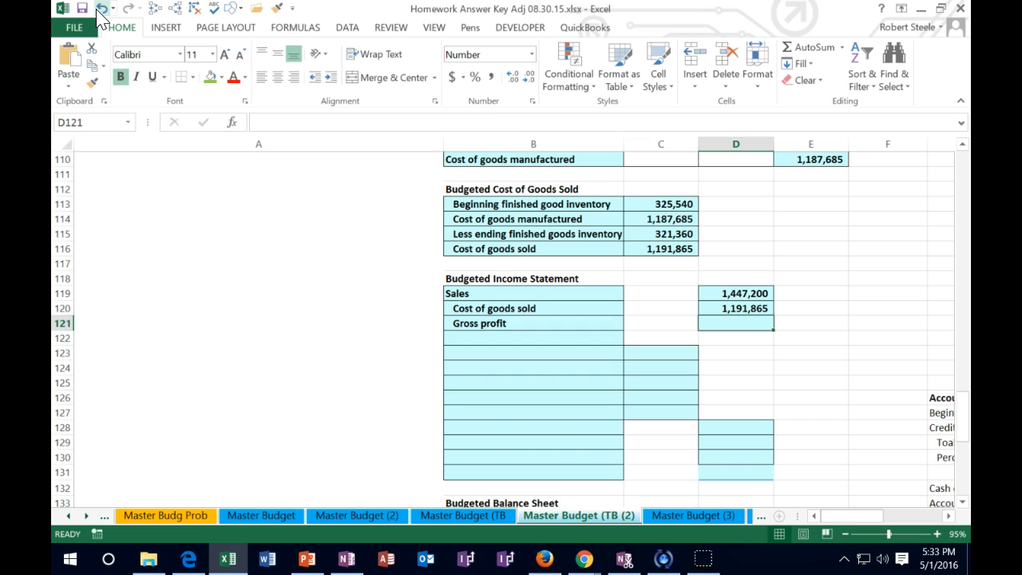
text(=)
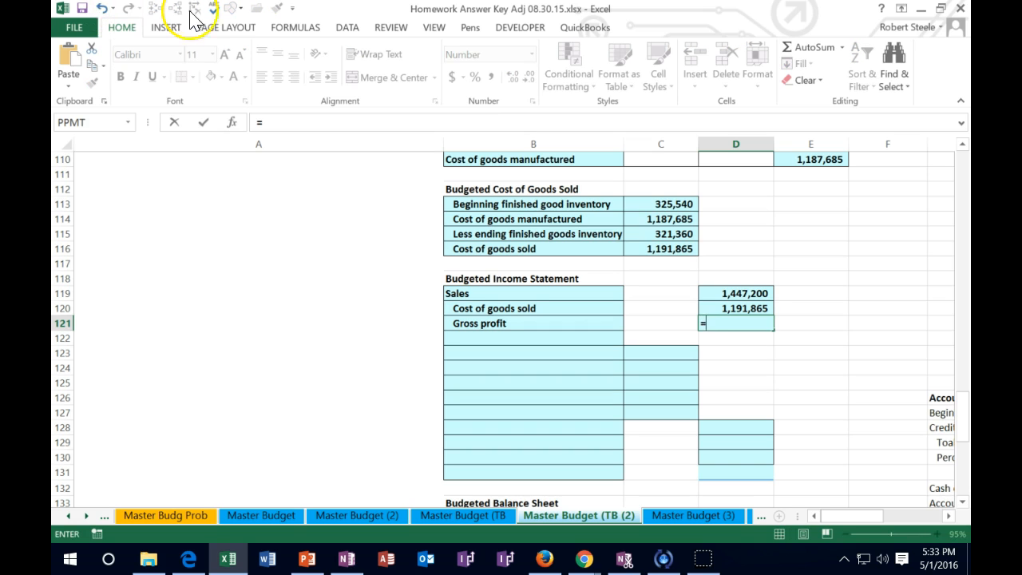
Compute gross profit in D121 as =D119-D120, giving 255,335.
click(717, 294)
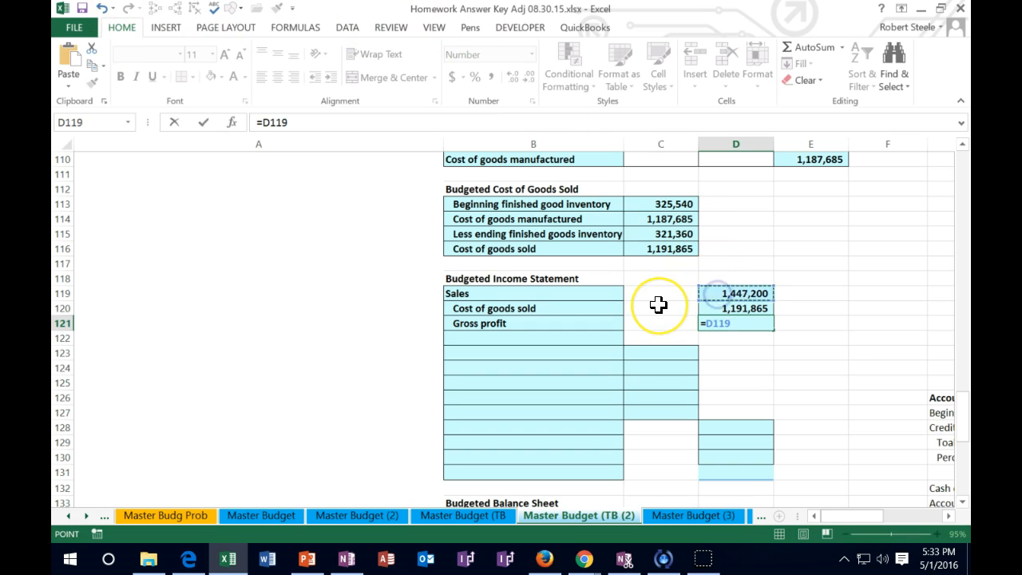
text(-)
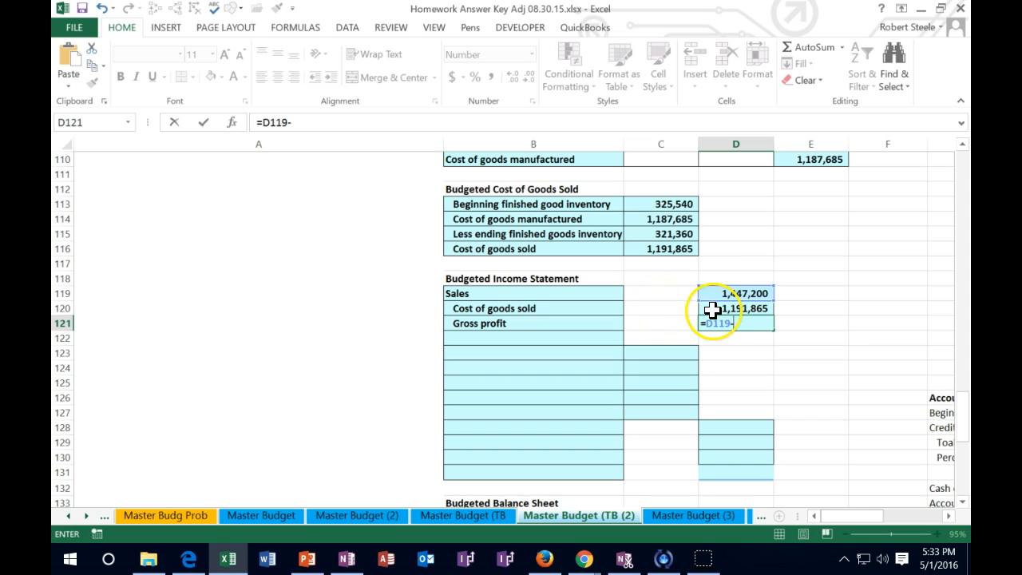
click(720, 308)
key(Return)
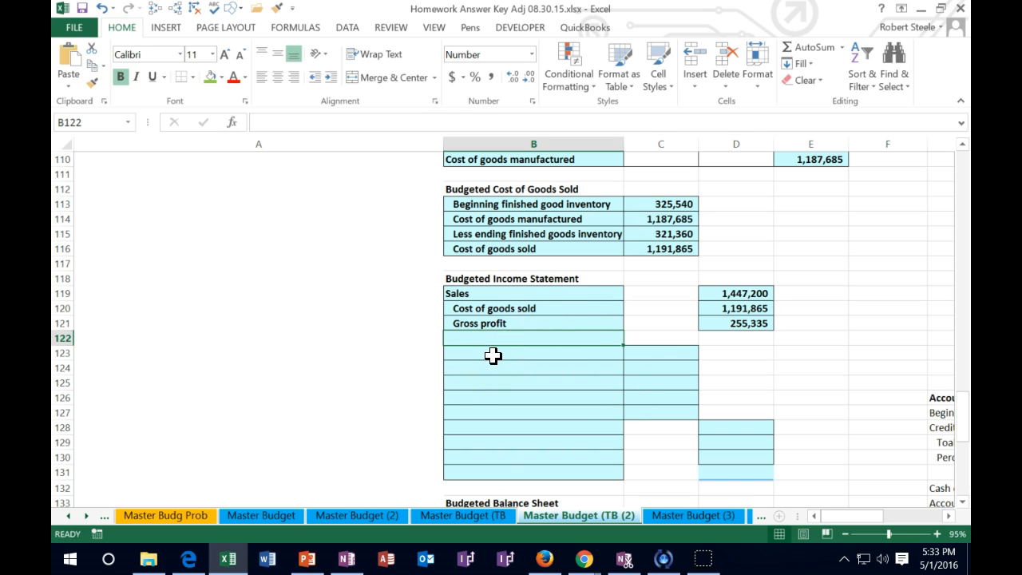
text(Oper)
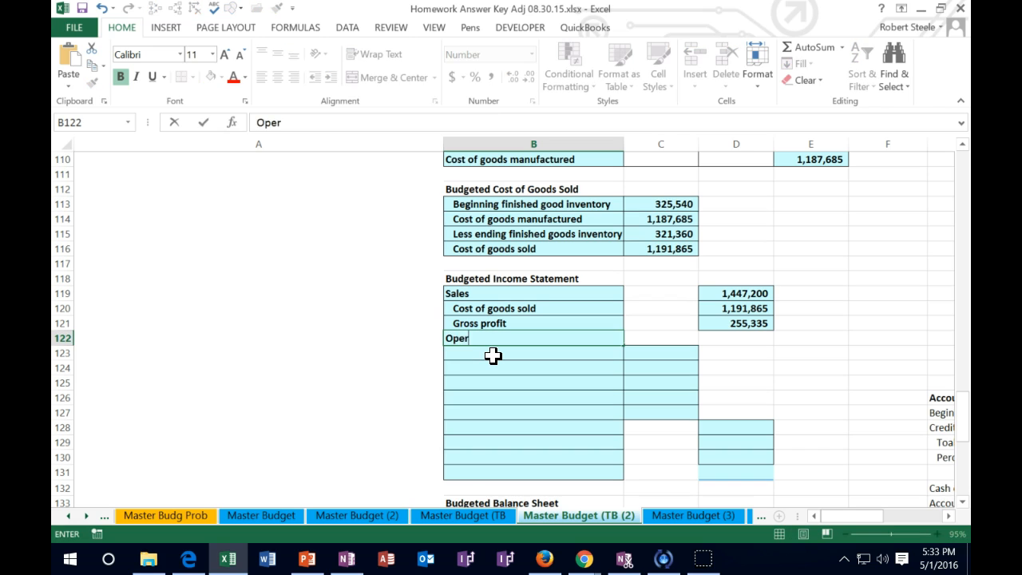
text(ating exp)
text(enses:)
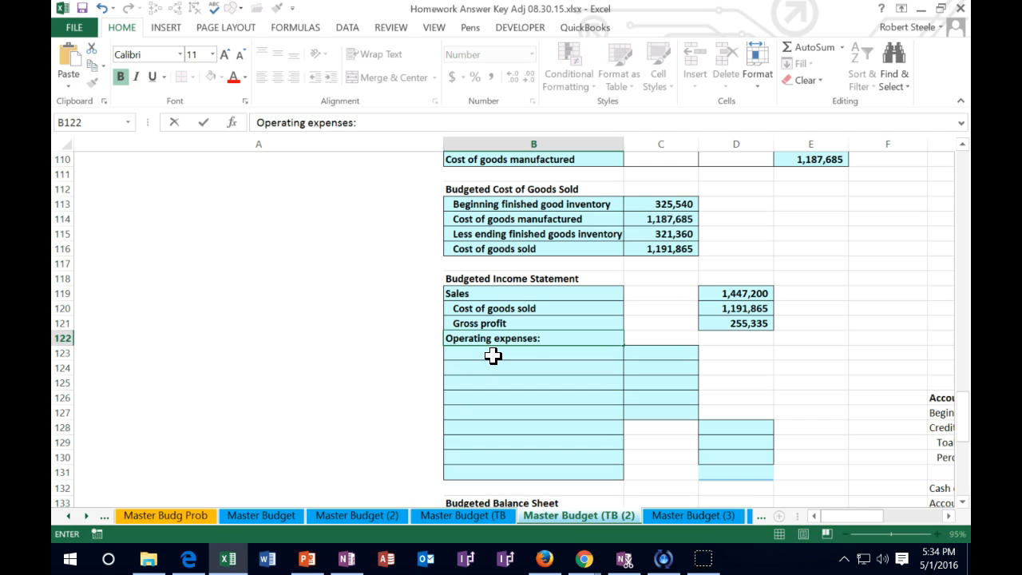
Add an Operating expenses: heading in B122 and a Sale commission label in B123.
key(Return)
text(Sales)
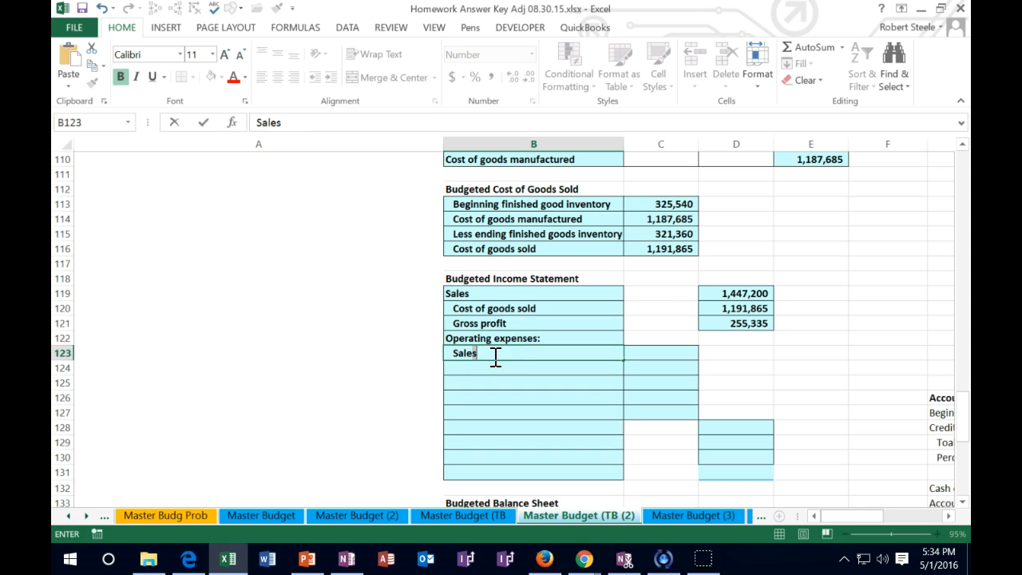
key(BackSpace)
text( commission)
key(Tab)
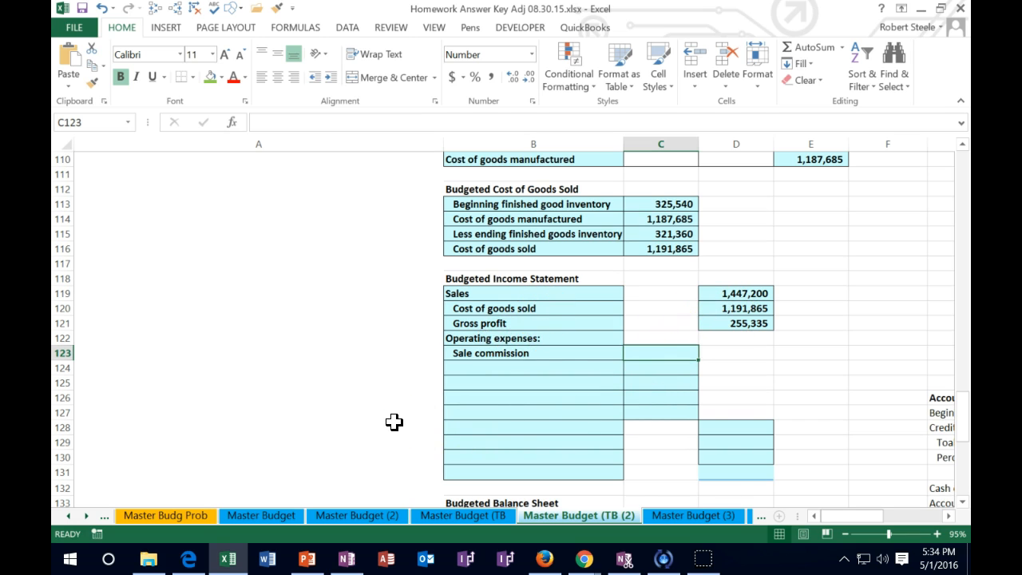
text(=)
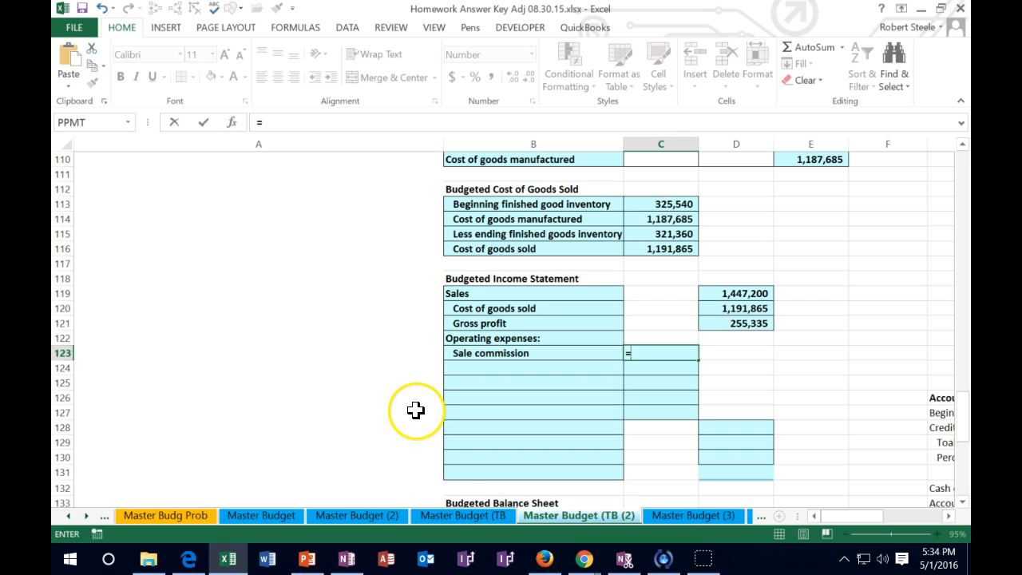
scroll(394, 422, up, 3)
scroll(394, 422, up, 2)
scroll(423, 405, up, 2)
scroll(423, 406, up, 3)
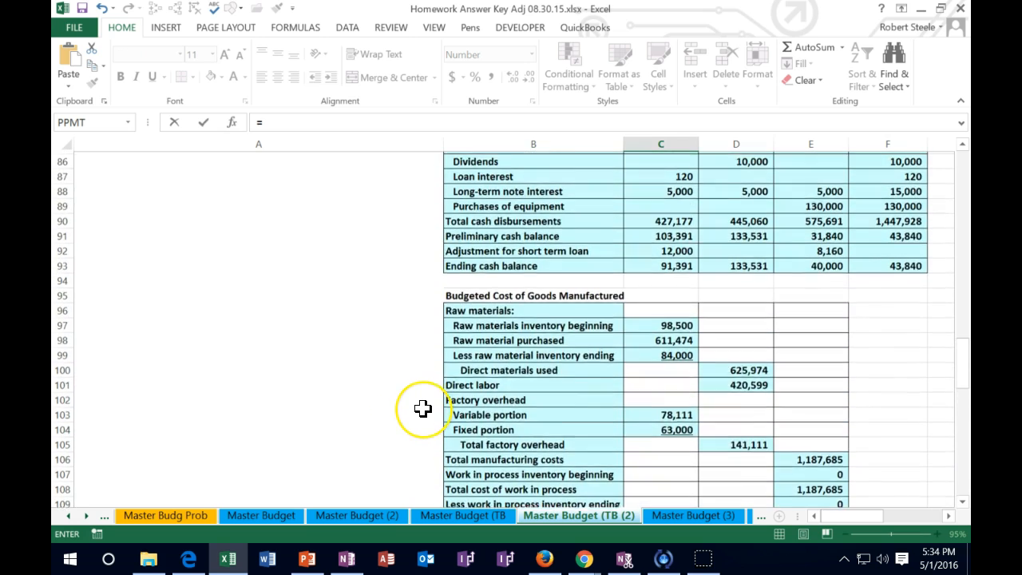
scroll(422, 406, up, 3)
scroll(423, 406, up, 3)
scroll(422, 406, up, 2)
scroll(423, 408, up, 2)
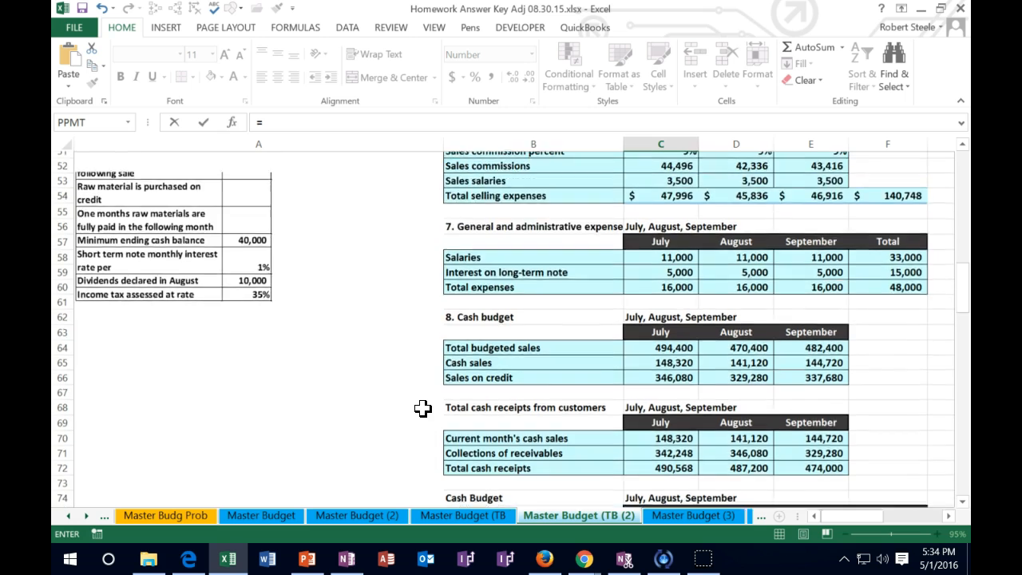
scroll(423, 408, up, 2)
scroll(422, 408, up, 2)
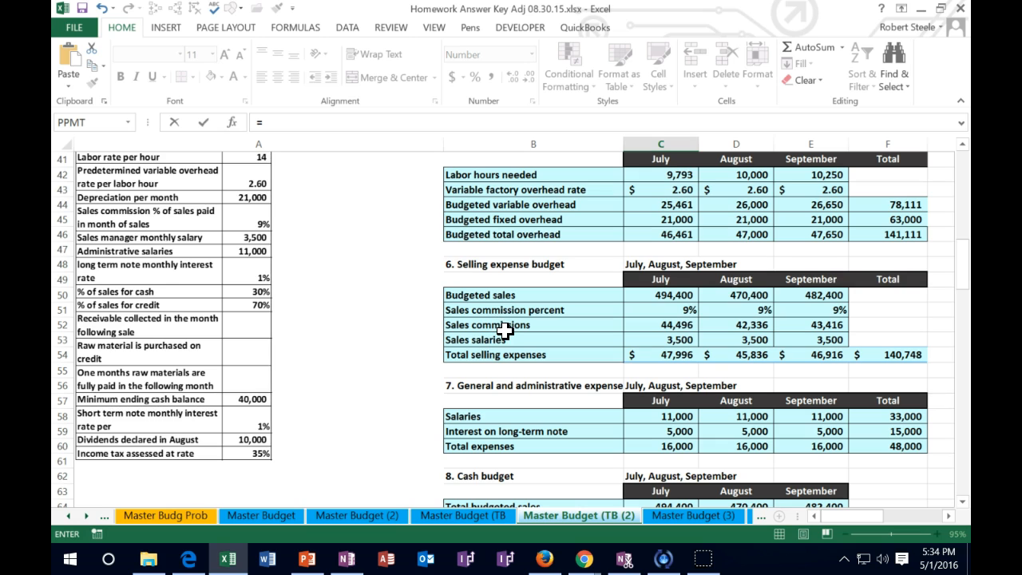
Set C123 to =SUM(C52:E52), the three months' sales commissions totalling 130,248.
click(322, 124)
text(sum)
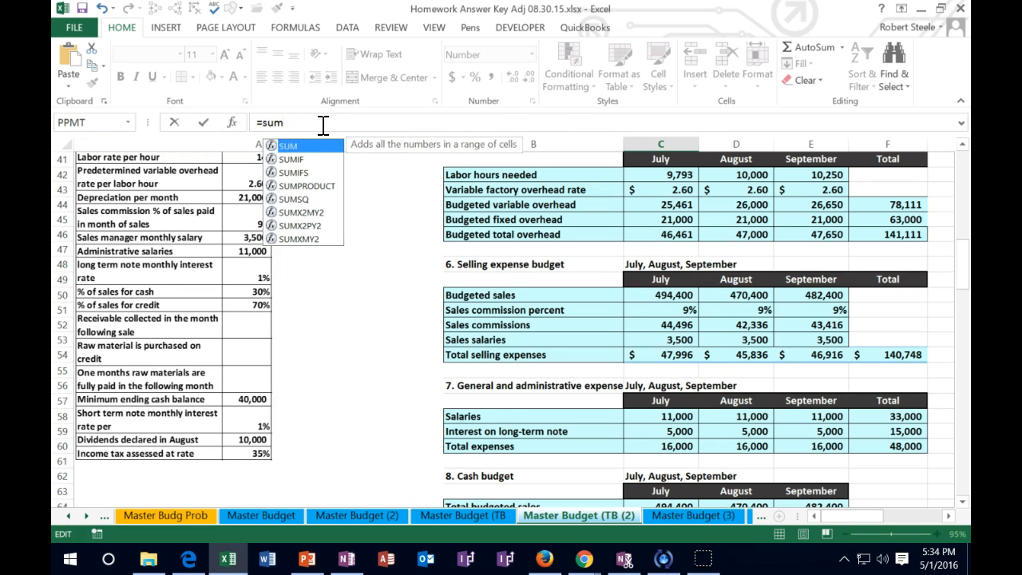
text(()
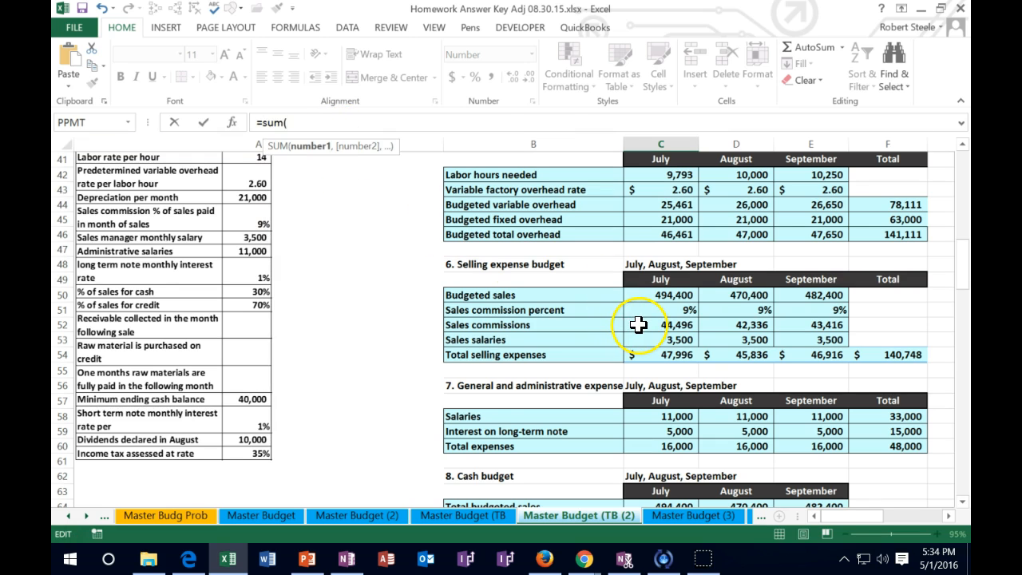
click(637, 325)
drag(638, 325, 806, 329)
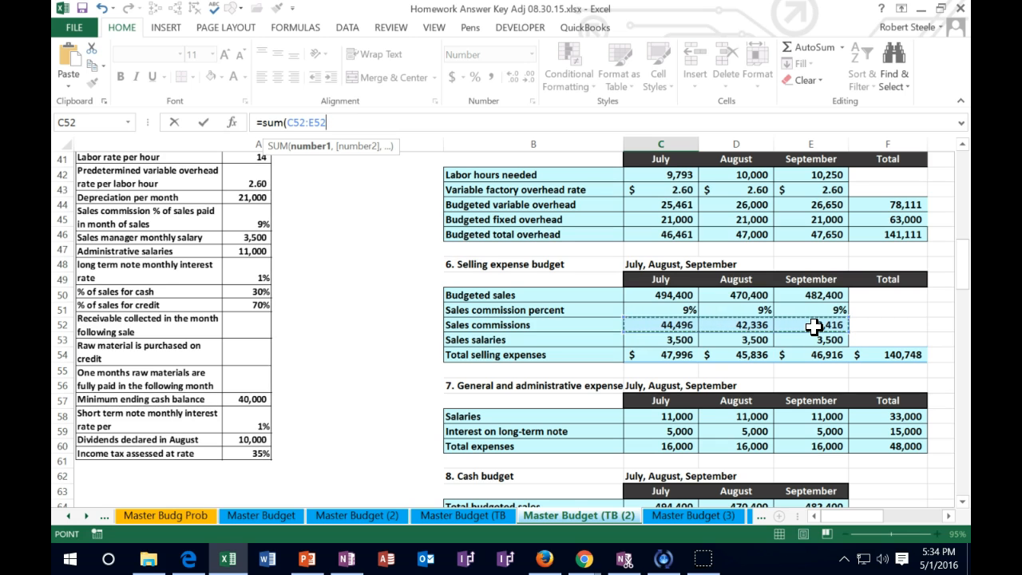
key(Return)
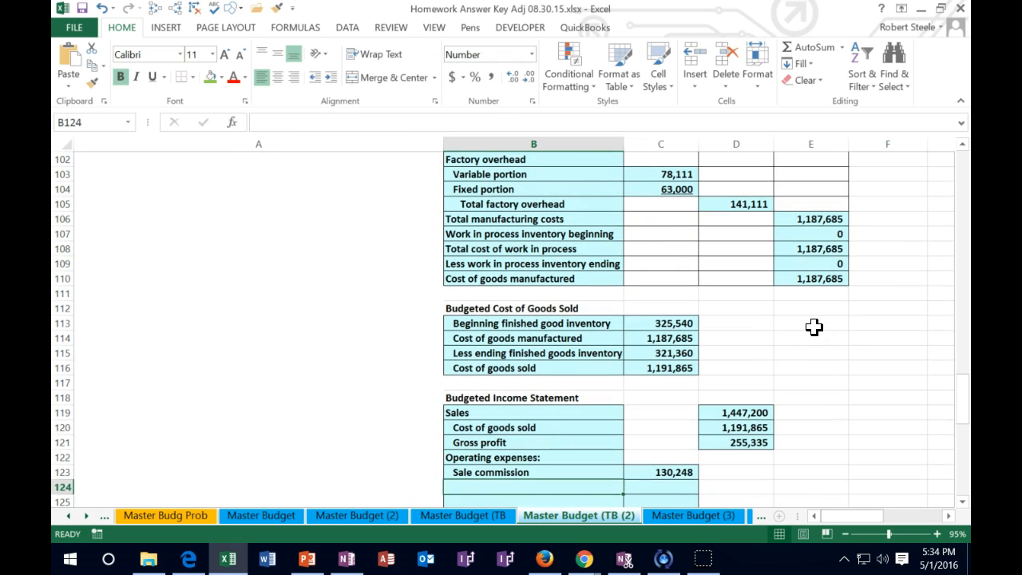
scroll(814, 327, down, 1)
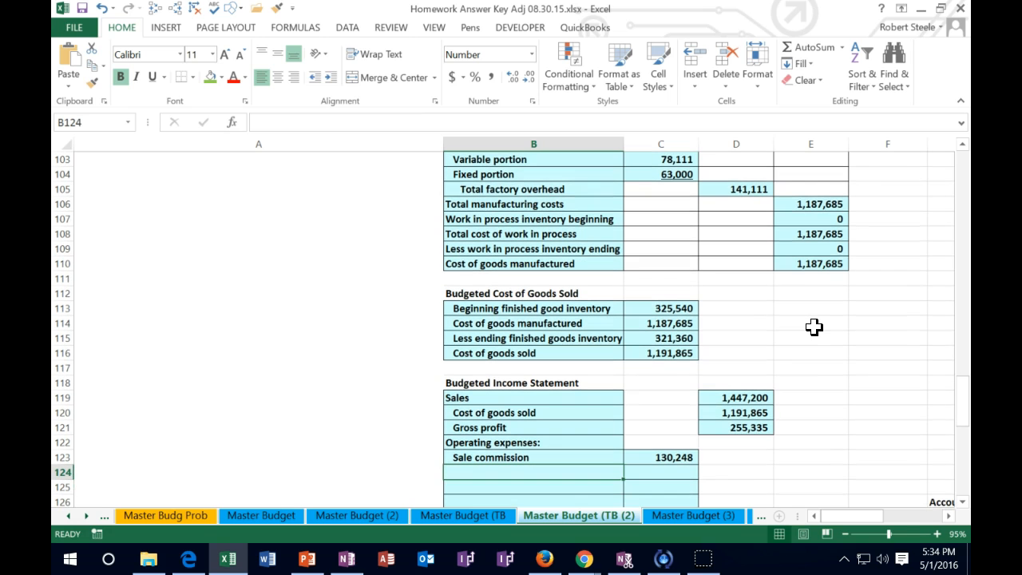
text(Sales salaries)
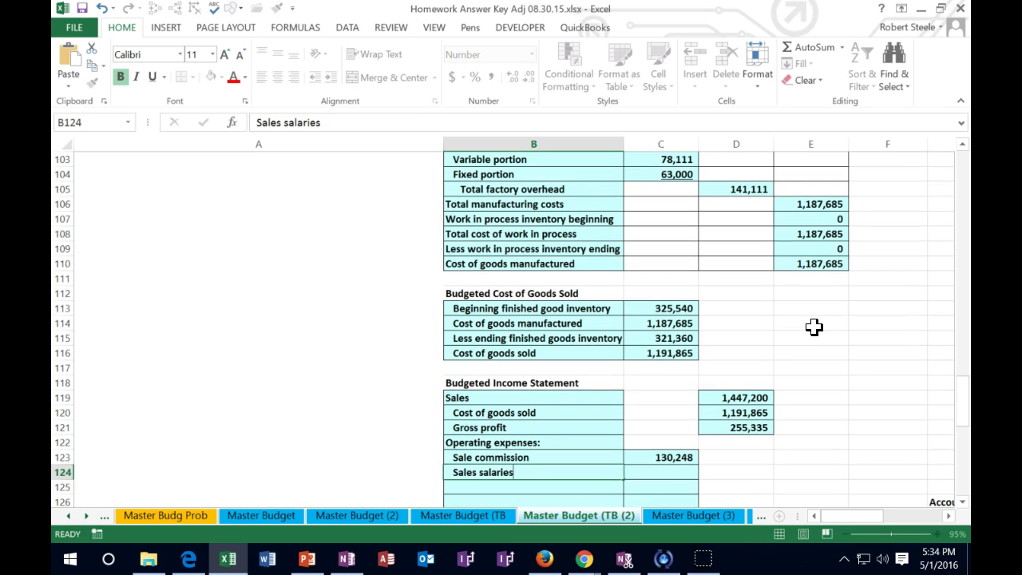
Add a Sales salaries line with C124 =SUM(C53:E53), totalling 10,500.
key(Tab)
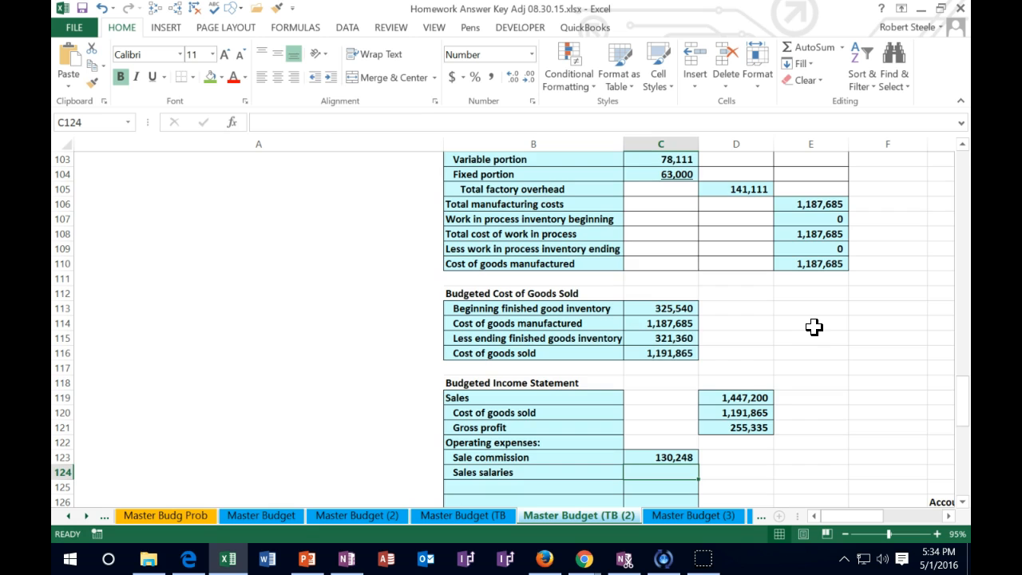
scroll(814, 327, down, 2)
text(=)
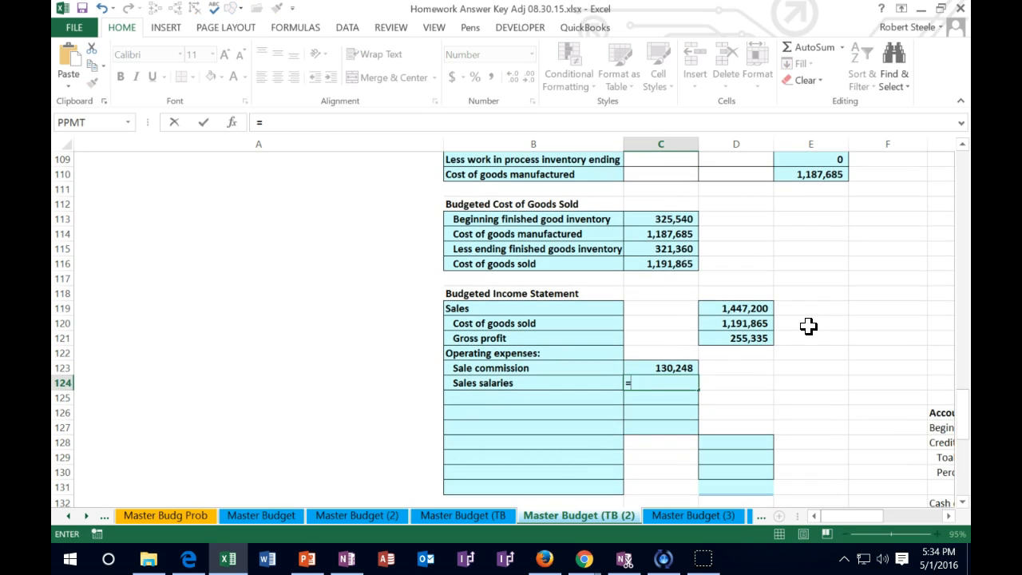
scroll(808, 325, up, 4)
scroll(809, 326, up, 4)
scroll(803, 327, up, 1)
scroll(798, 328, up, 2)
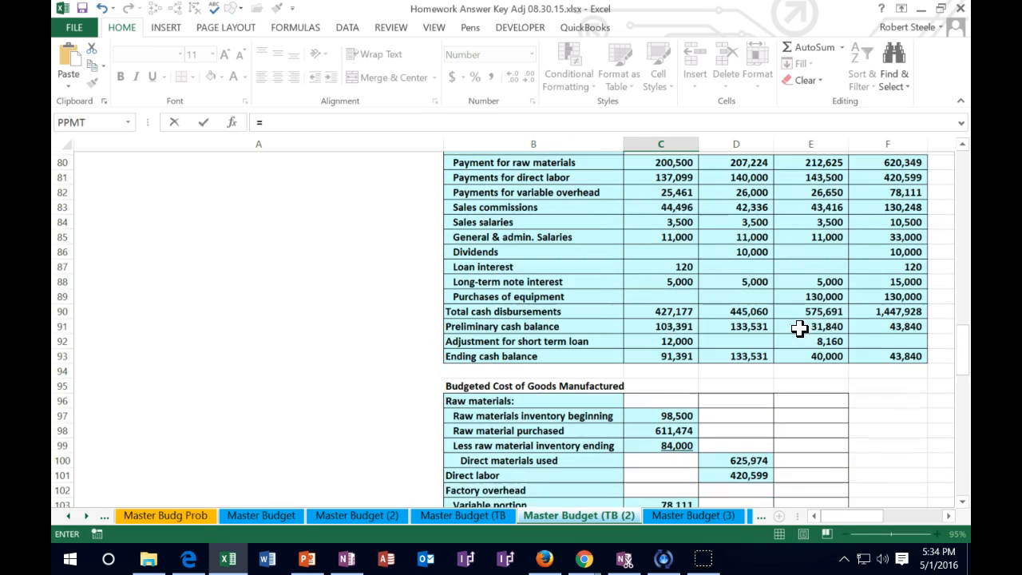
scroll(799, 328, up, 1)
scroll(795, 331, up, 3)
scroll(786, 335, up, 2)
scroll(785, 336, up, 2)
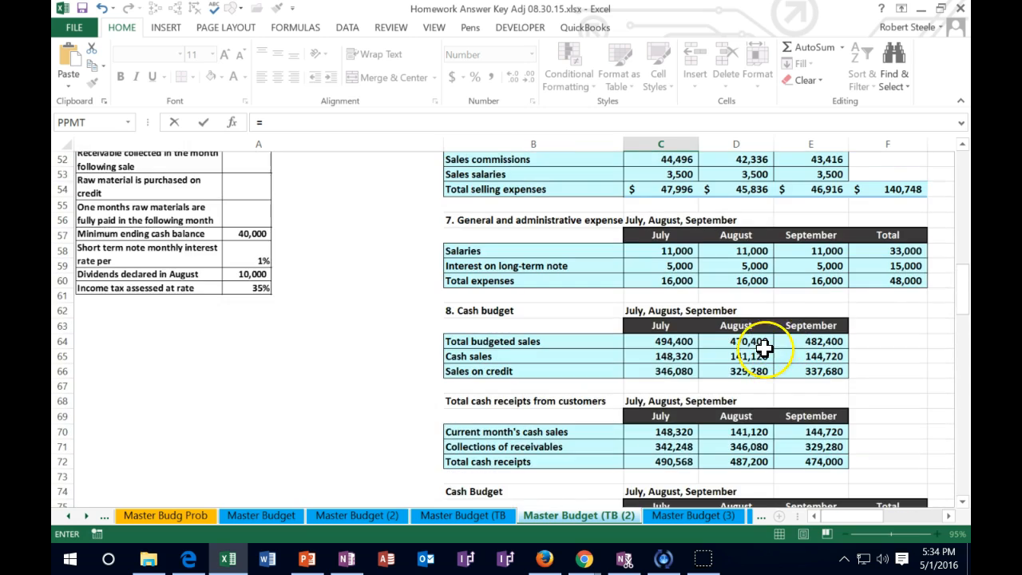
scroll(779, 343, up, 2)
scroll(767, 352, up, 2)
scroll(753, 356, up, 1)
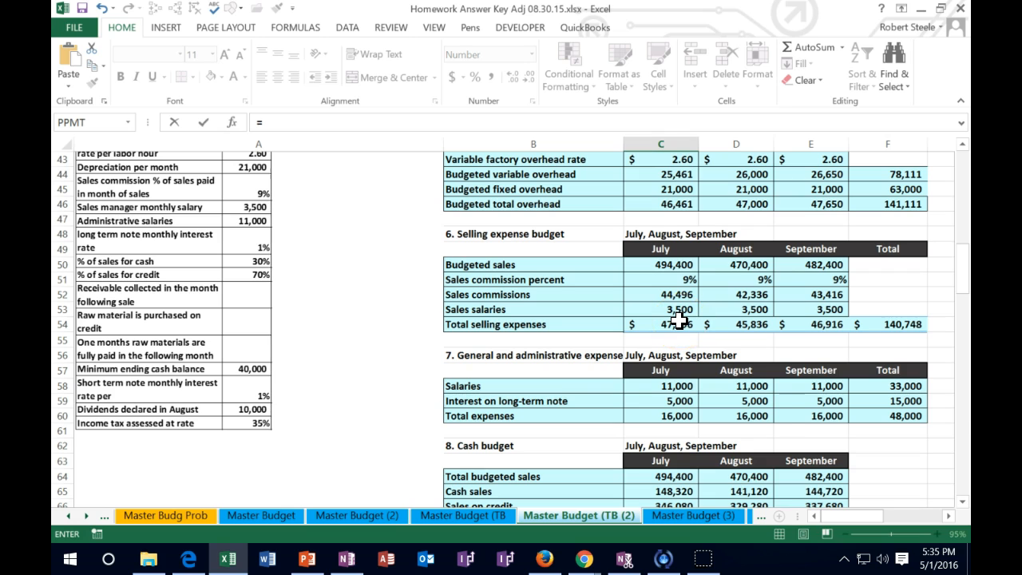
text(sum()
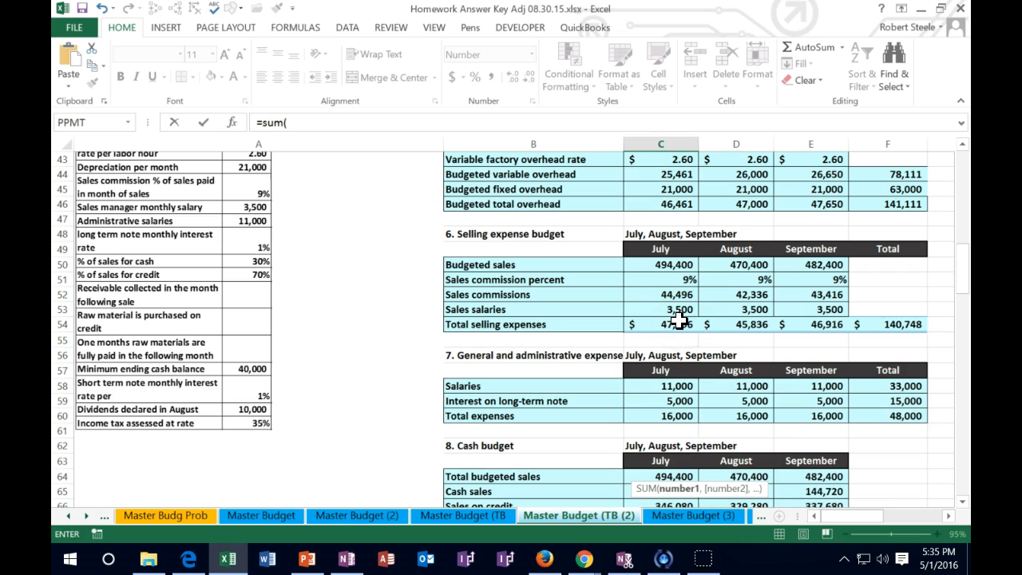
click(666, 311)
drag(666, 310, 826, 310)
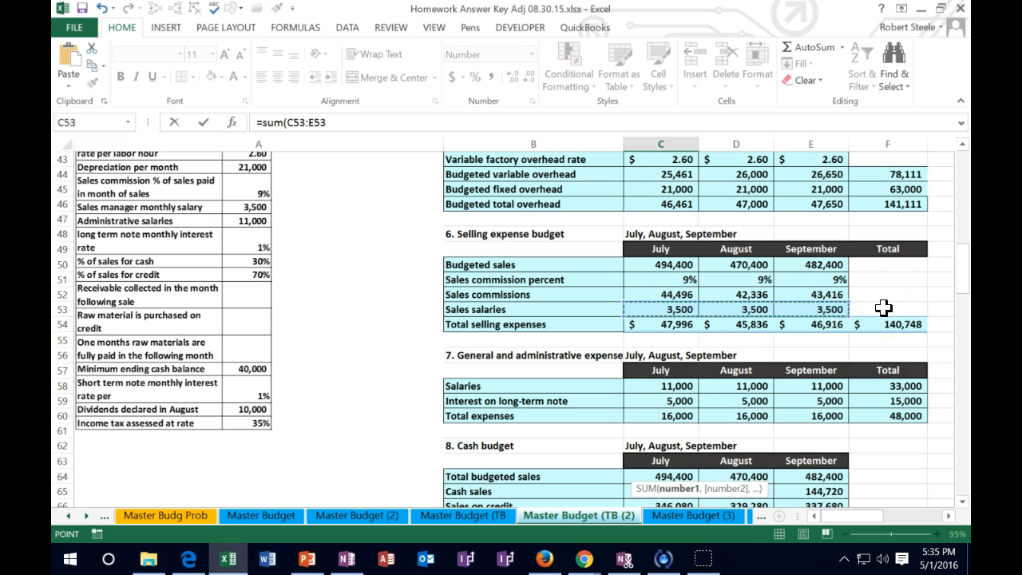
key(Return)
key(Left)
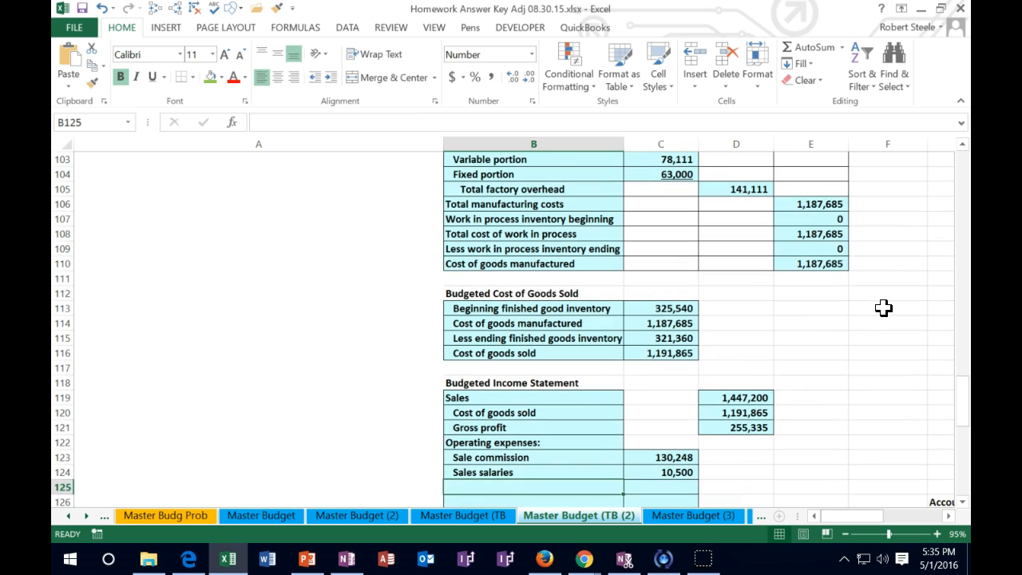
text(Ge)
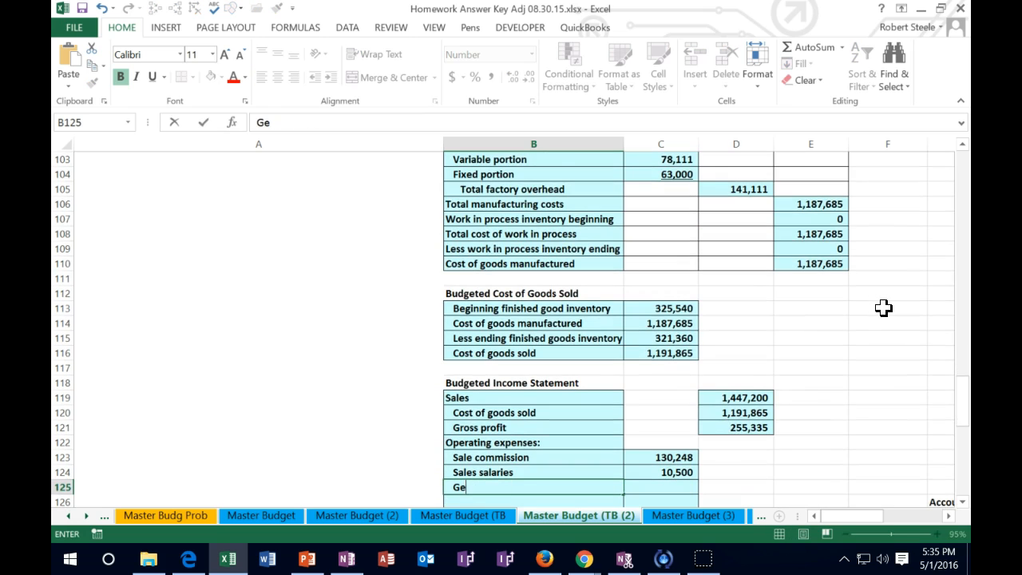
text(neral adminis)
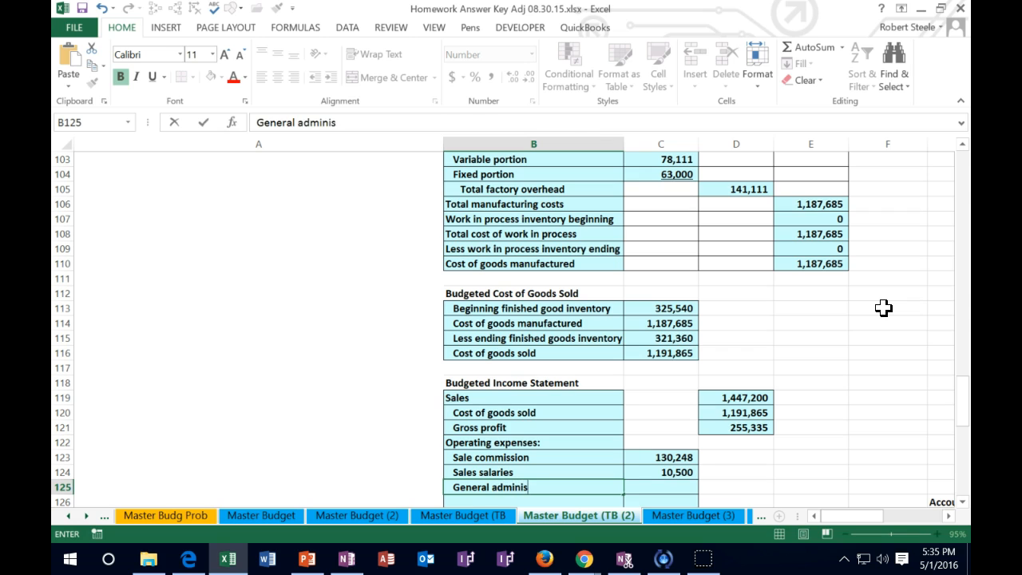
text(trative salaries)
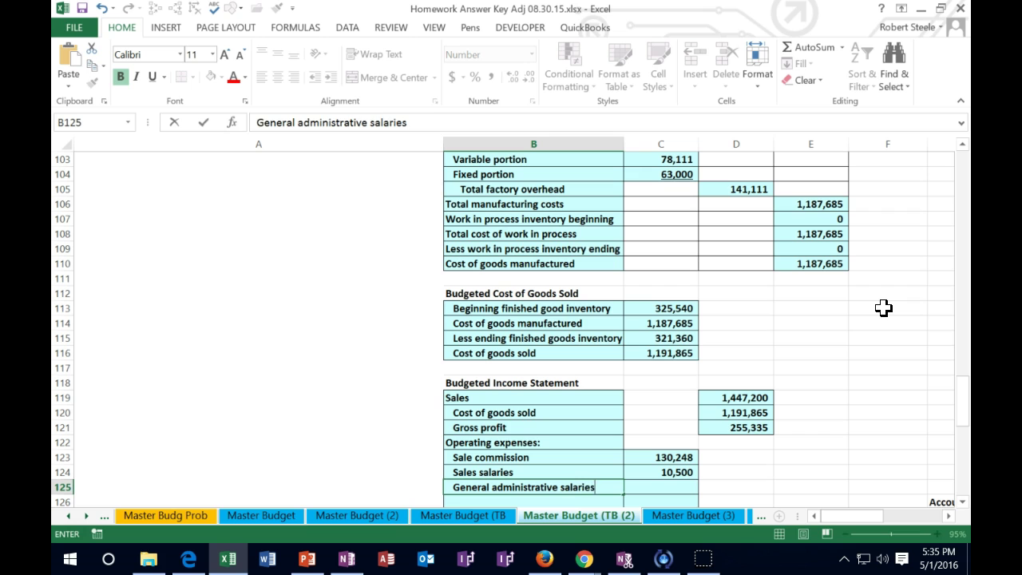
Add a General administrative salaries line with C125 =SUM(C58:E58), totalling 33,000.
key(Tab)
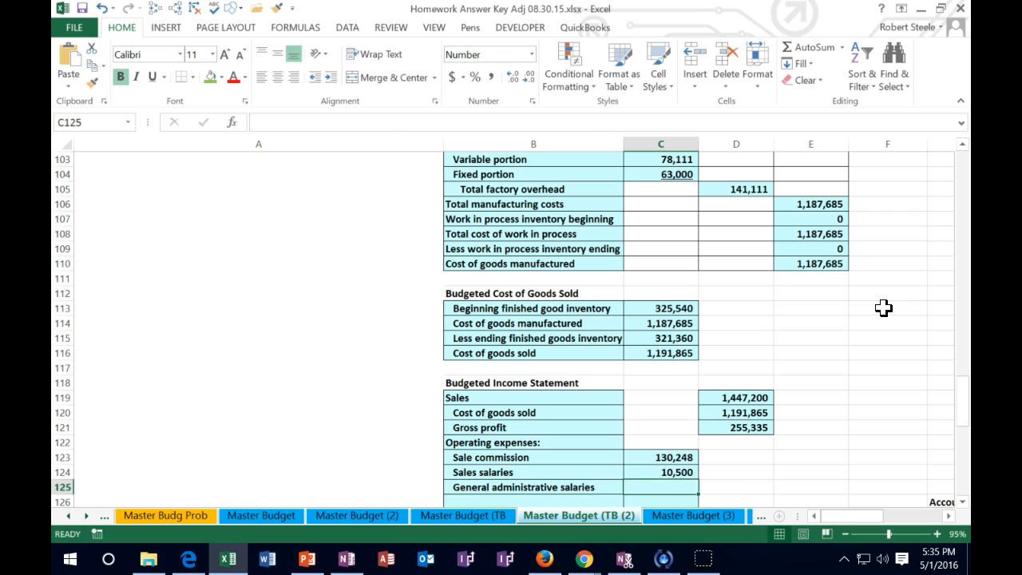
scroll(884, 309, down, 1)
text(=)
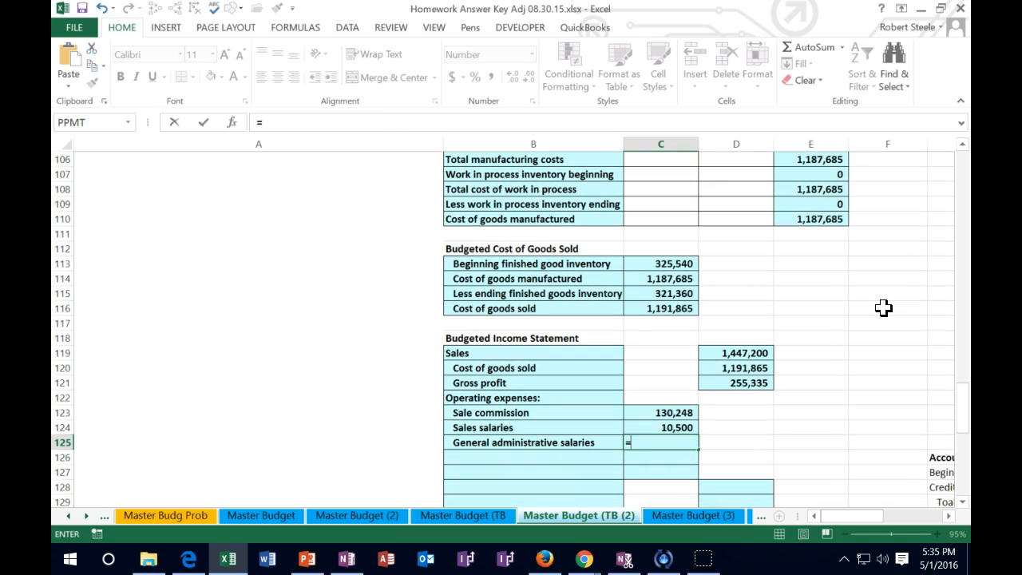
scroll(751, 383, up, 1)
scroll(750, 384, up, 1)
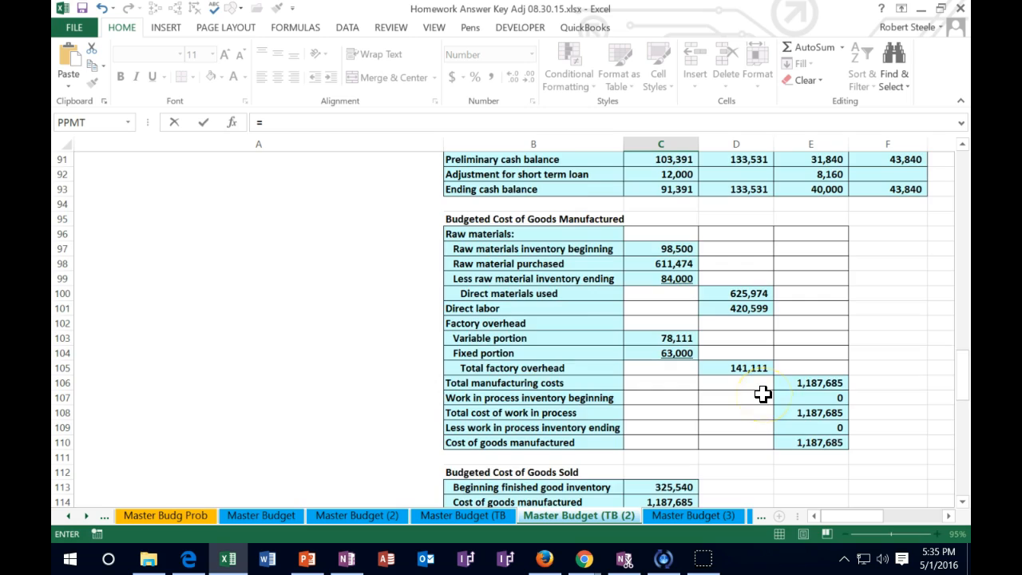
scroll(762, 394, up, 1)
scroll(763, 394, up, 2)
scroll(763, 394, up, 2)
scroll(763, 394, up, 2)
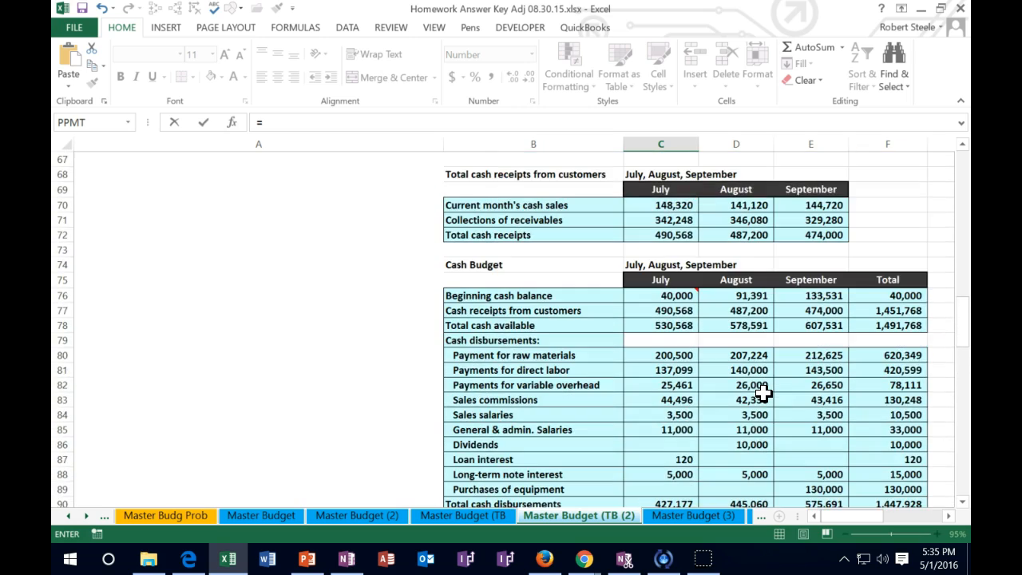
scroll(763, 394, up, 2)
scroll(762, 394, up, 1)
scroll(763, 393, up, 2)
scroll(763, 394, up, 1)
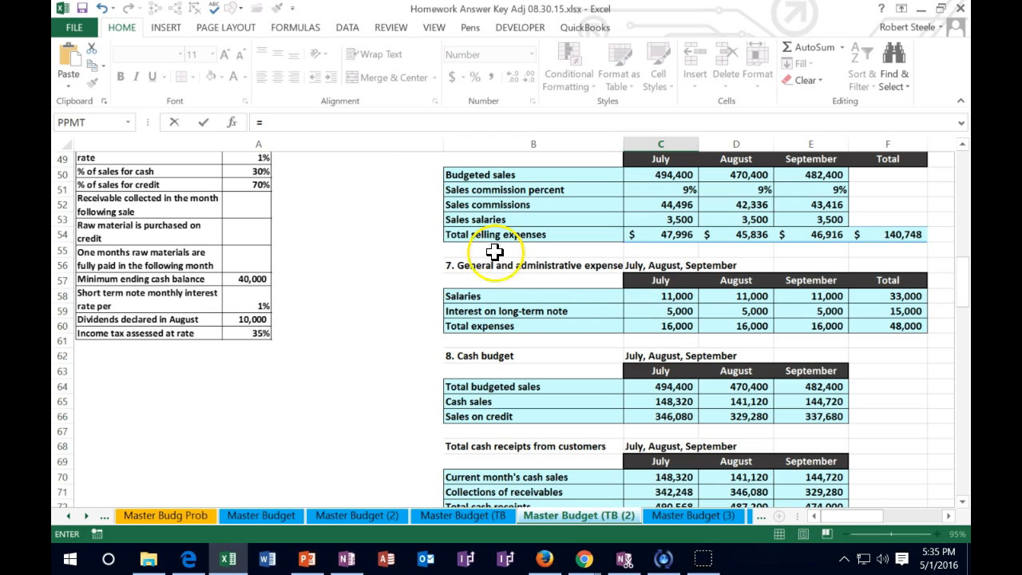
click(344, 122)
text(sum)
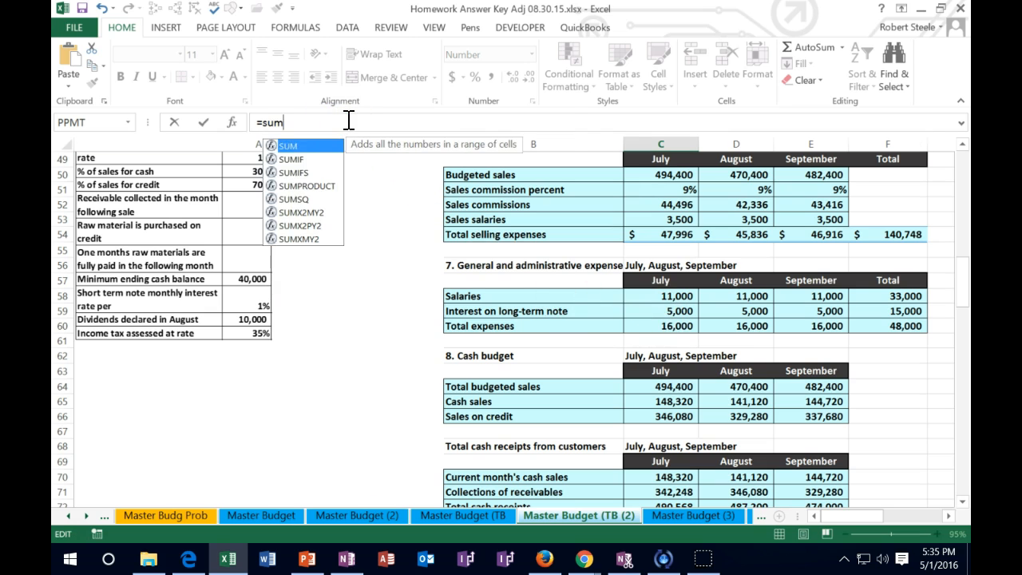
text(()
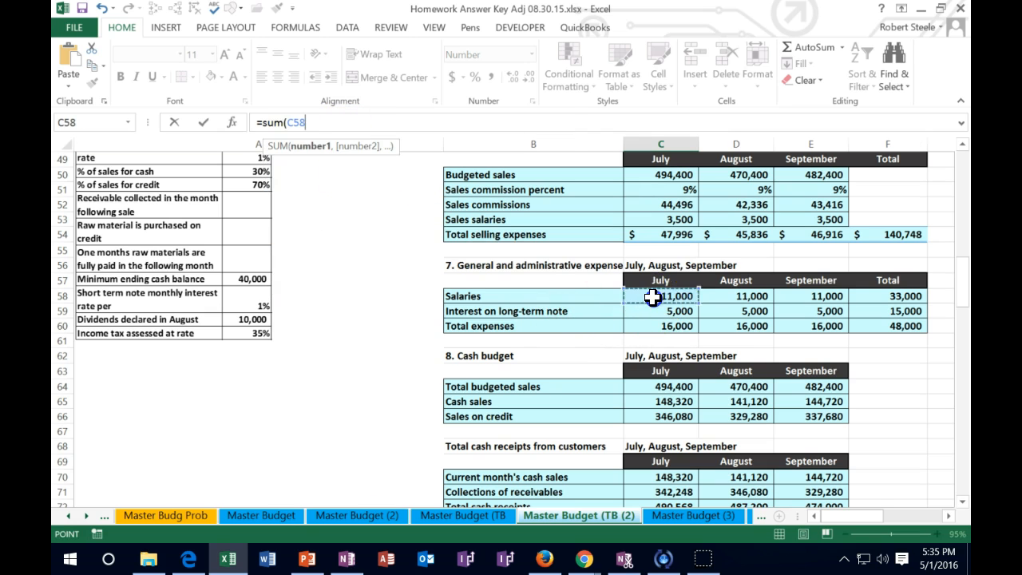
drag(662, 296, 794, 296)
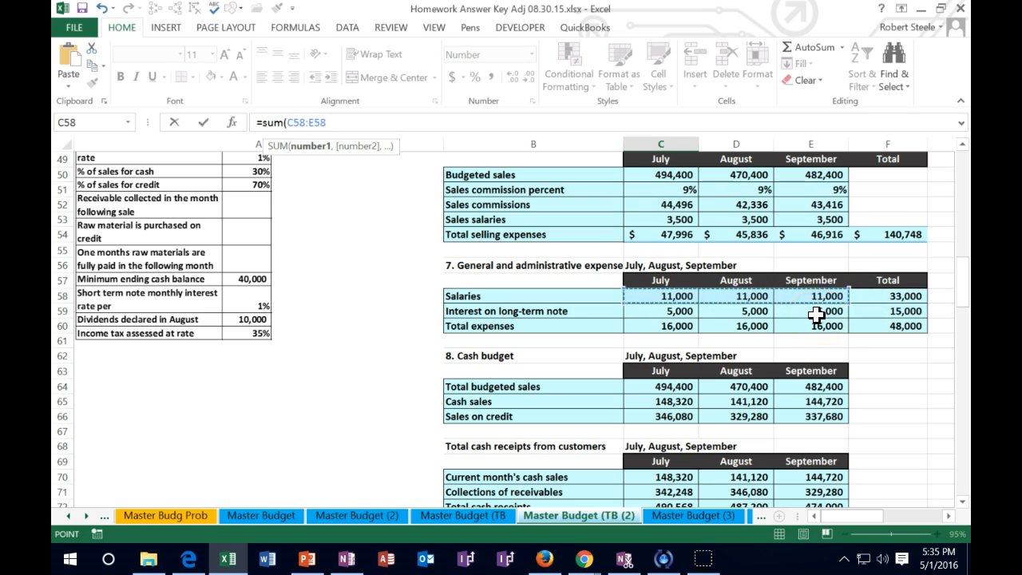
key(Return)
scroll(816, 315, down, 1)
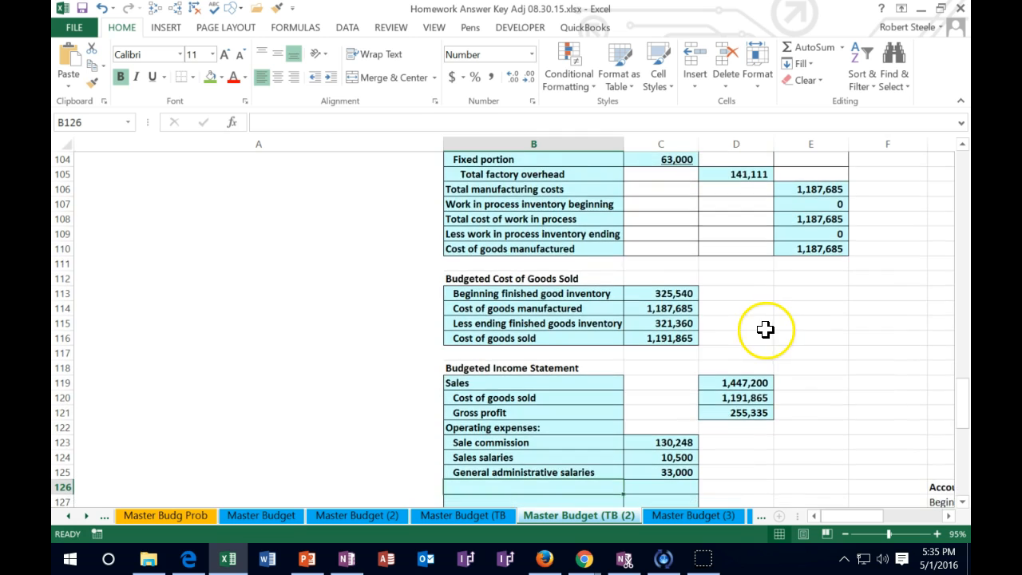
scroll(791, 327, down, 1)
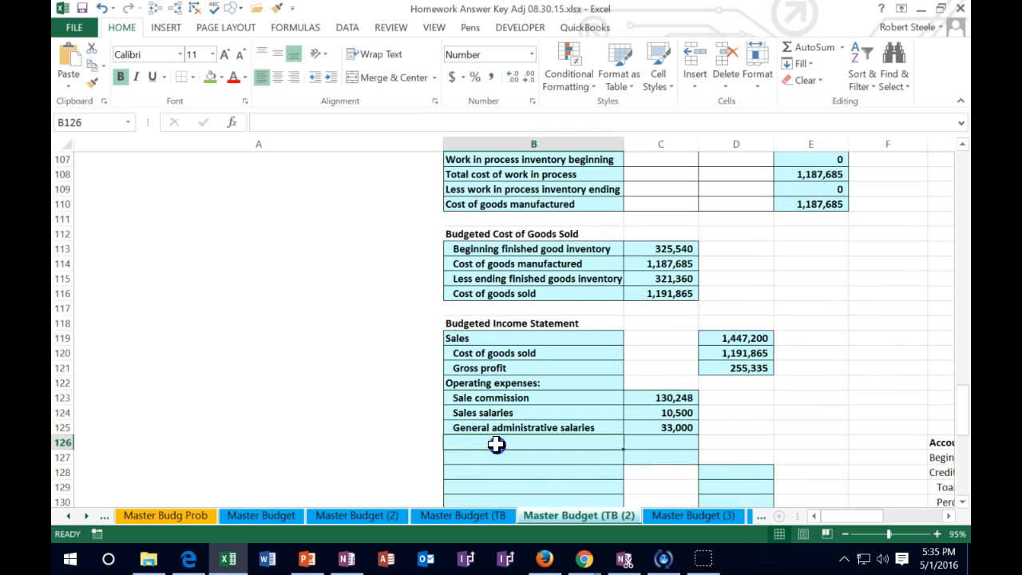
text(Long term note interest)
scroll(349, 431, down, 1)
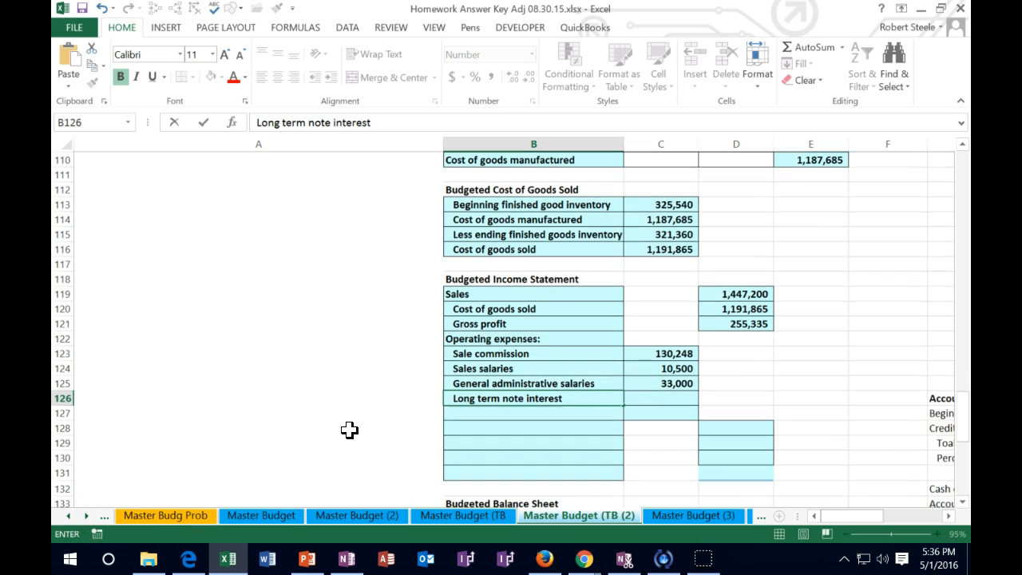
Add a Long term note interest line with C126 linked to the cash budget total F88, 15,000.
key(Tab)
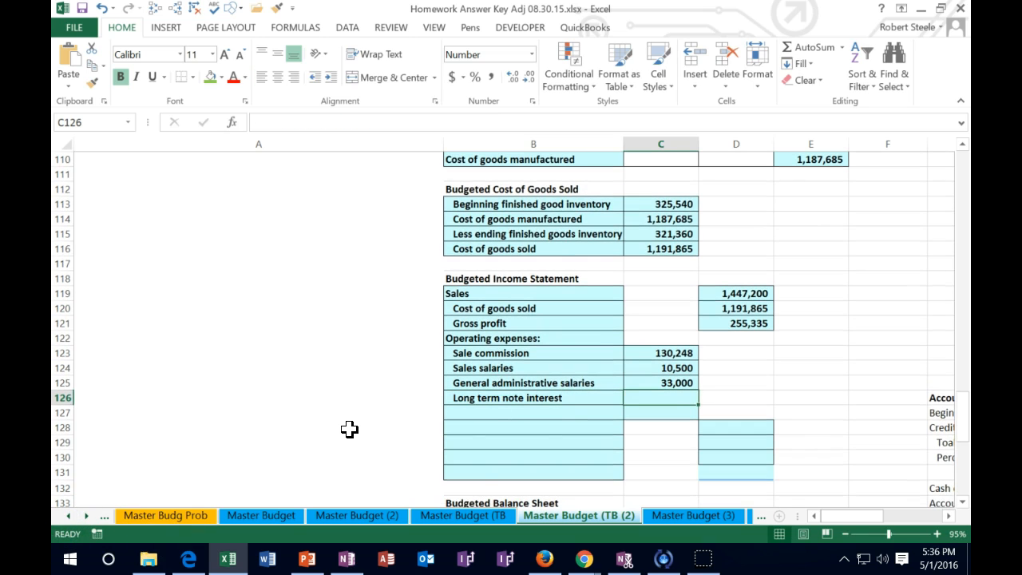
text(=)
scroll(349, 431, up, 3)
scroll(349, 431, up, 4)
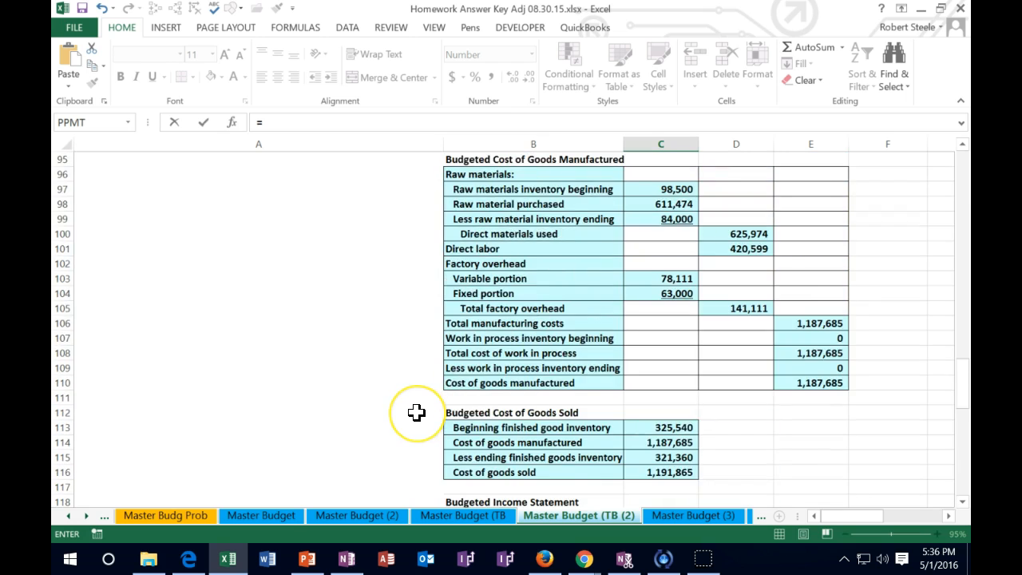
scroll(416, 412, up, 2)
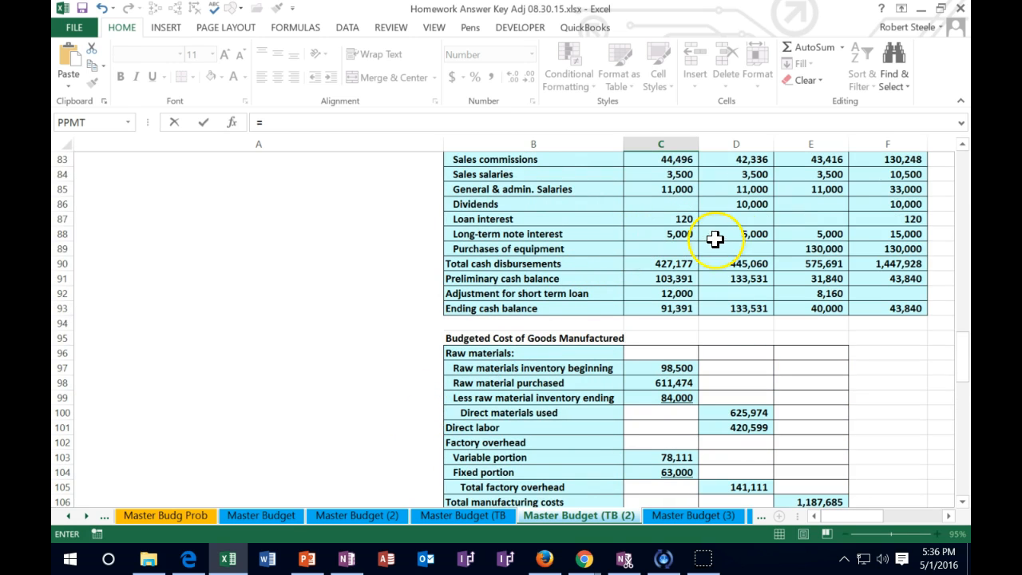
click(885, 235)
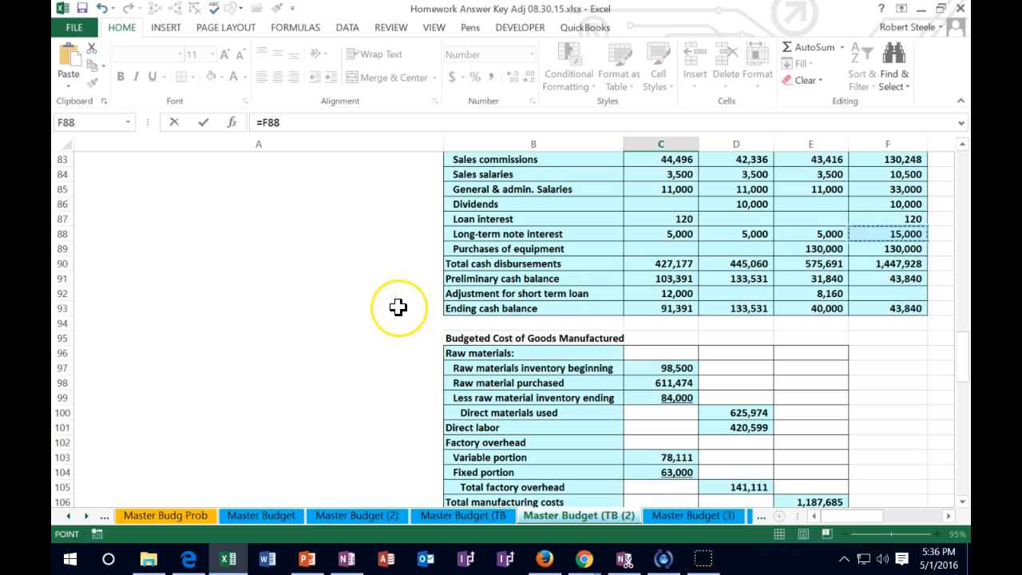
key(Return)
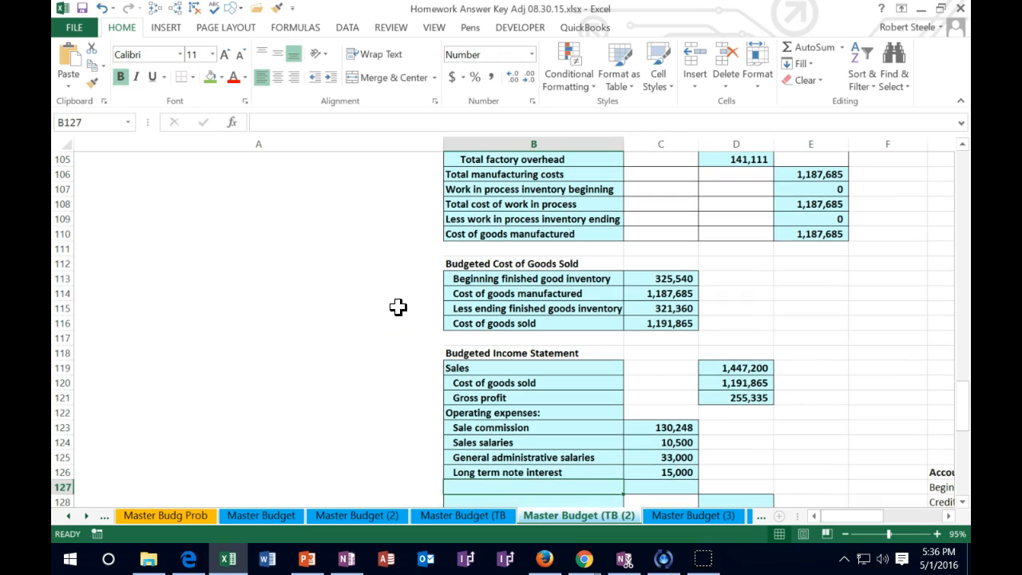
scroll(398, 307, down, 1)
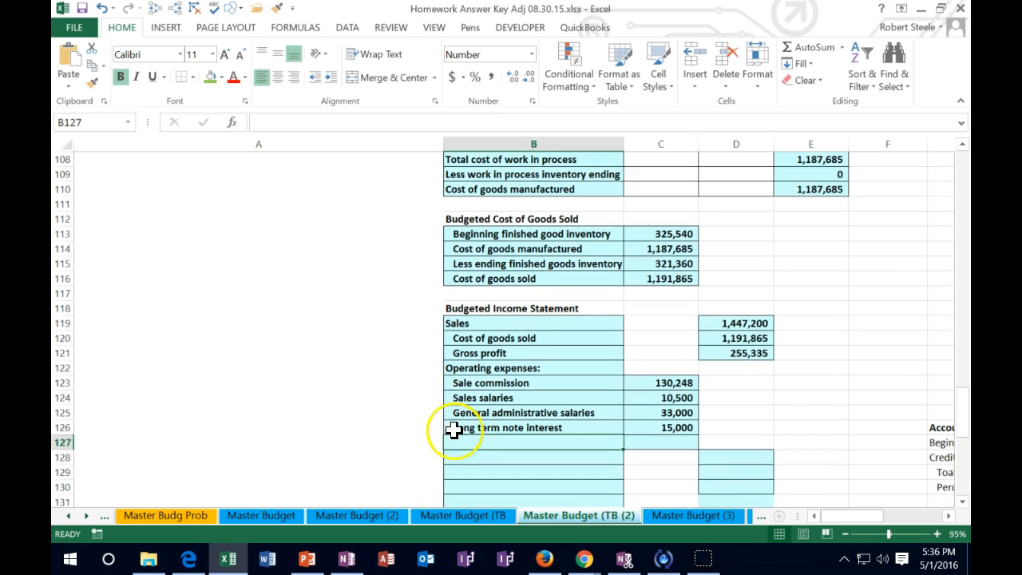
text(Shor term note interes)
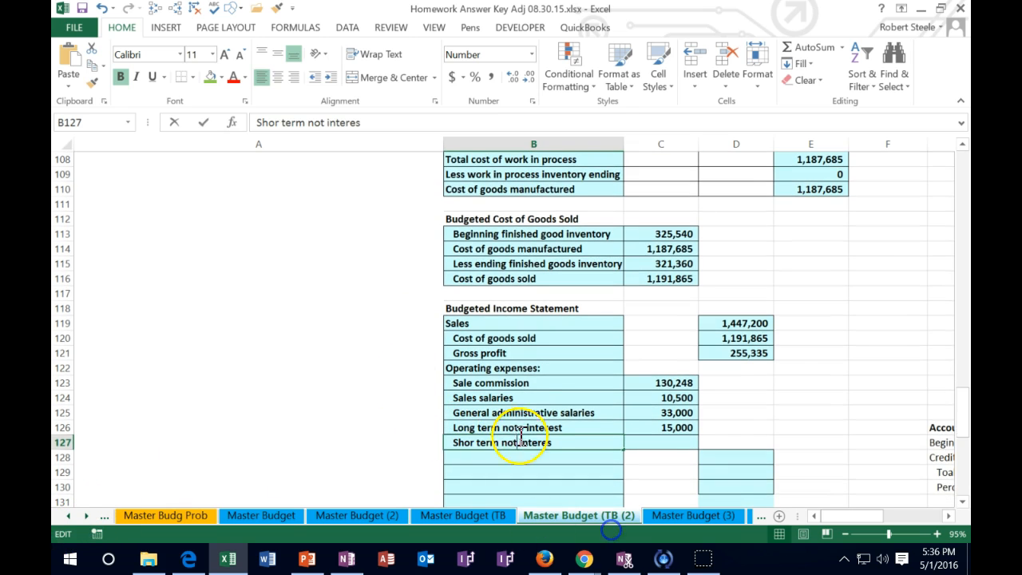
Enter Short-term note interest in C127 linked to the cash budget's total loan interest F87, showing 120.
key(Tab)
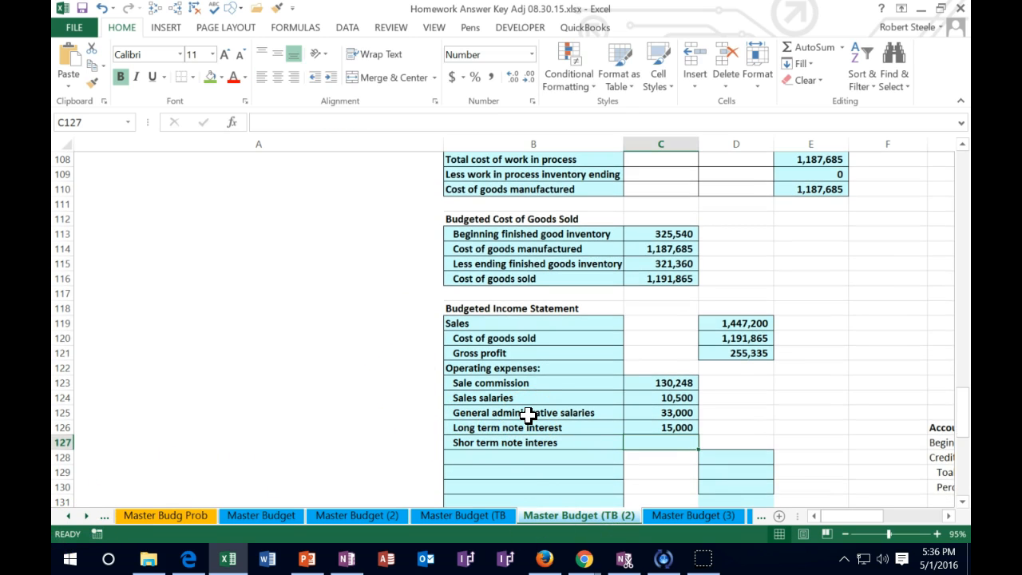
text(=)
scroll(529, 413, up, 3)
scroll(529, 413, up, 2)
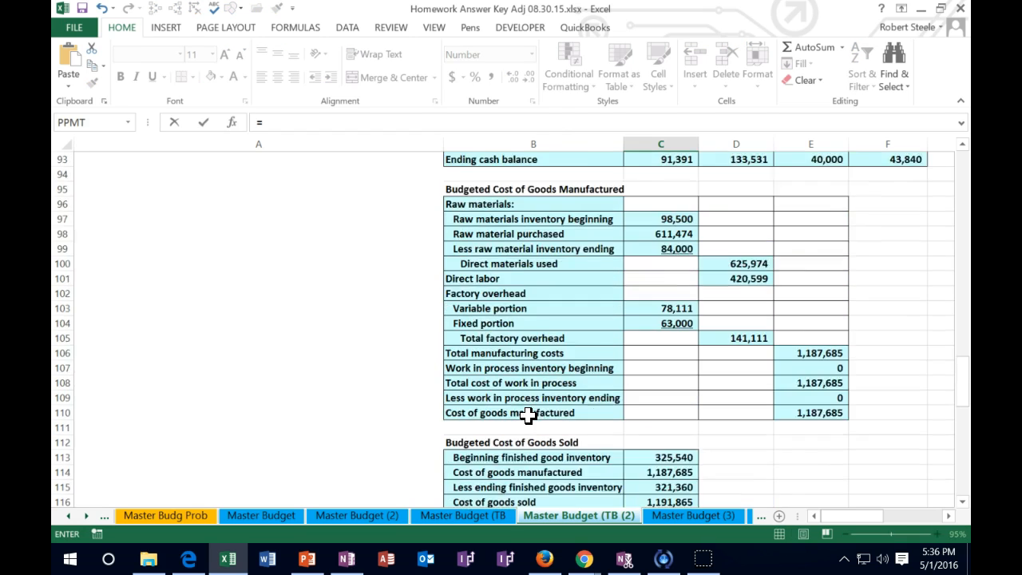
scroll(529, 413, up, 2)
scroll(529, 413, up, 2)
scroll(529, 413, up, 2)
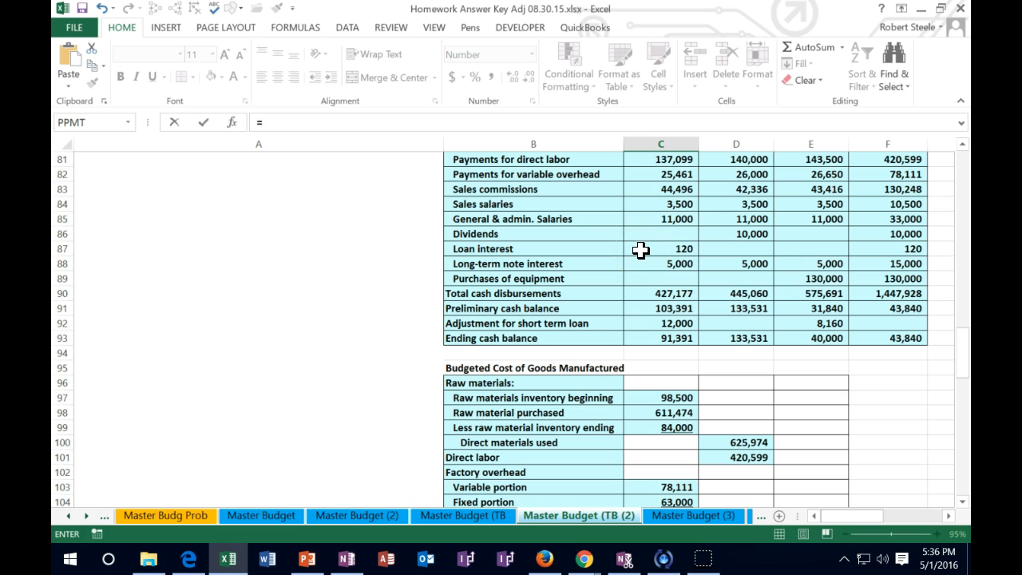
scroll(640, 250, up, 2)
scroll(641, 250, up, 1)
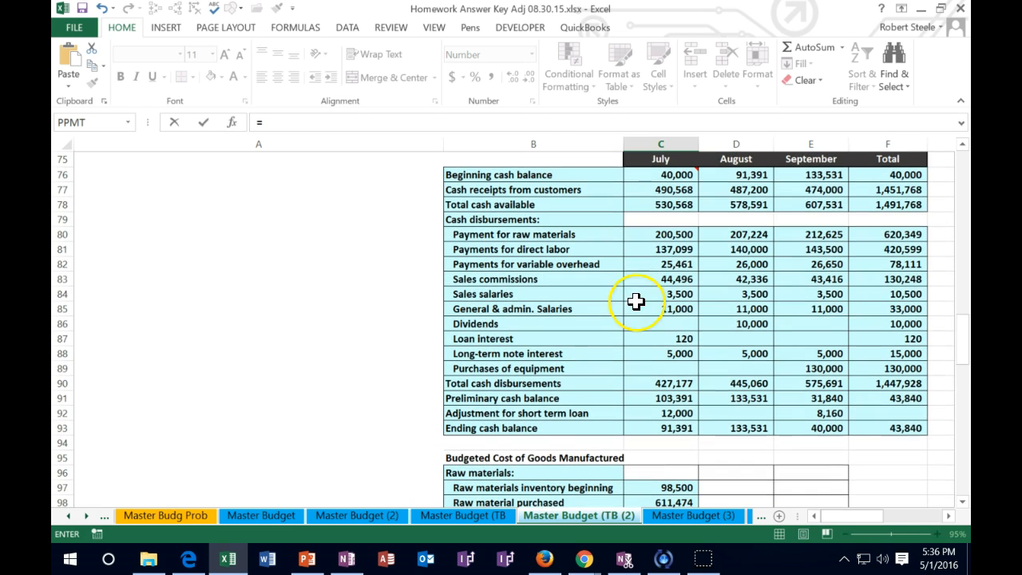
click(861, 337)
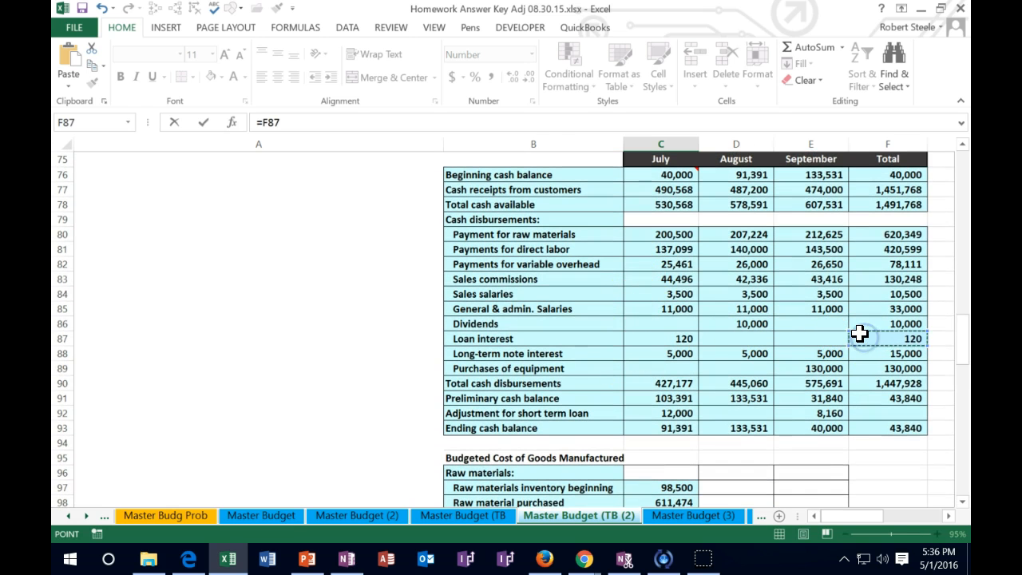
key(Return)
scroll(855, 327, down, 2)
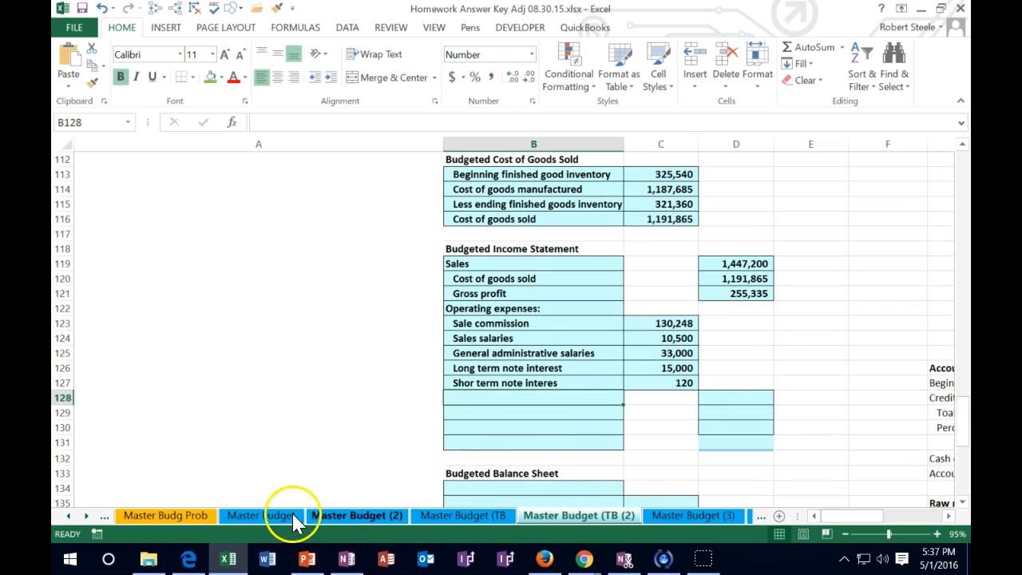
text(Total operating expenses)
Enter Total operating expenses in D128 as =SUM(C123:C127), giving 188,868.
key(Tab)
key(Tab)
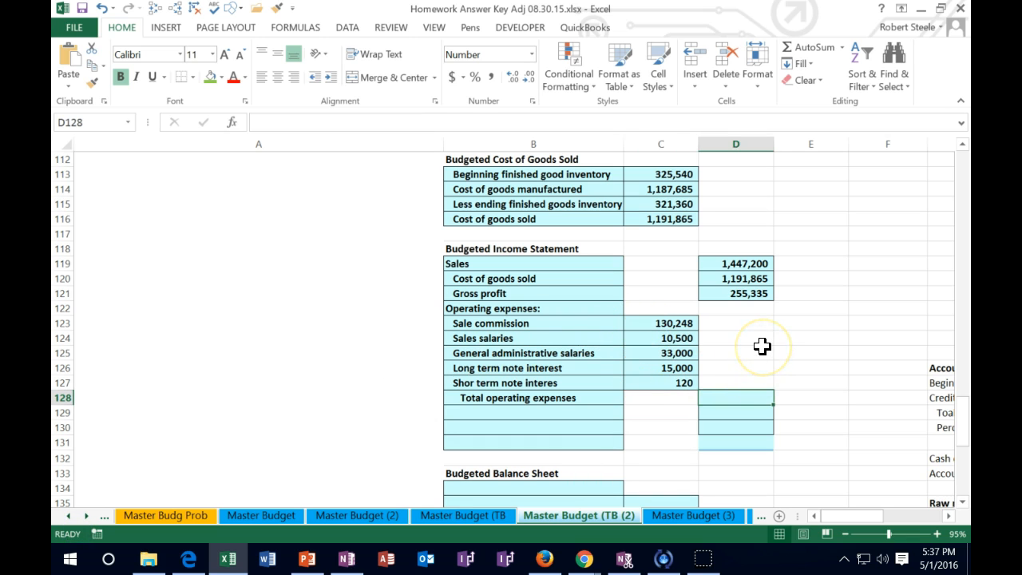
text(=)
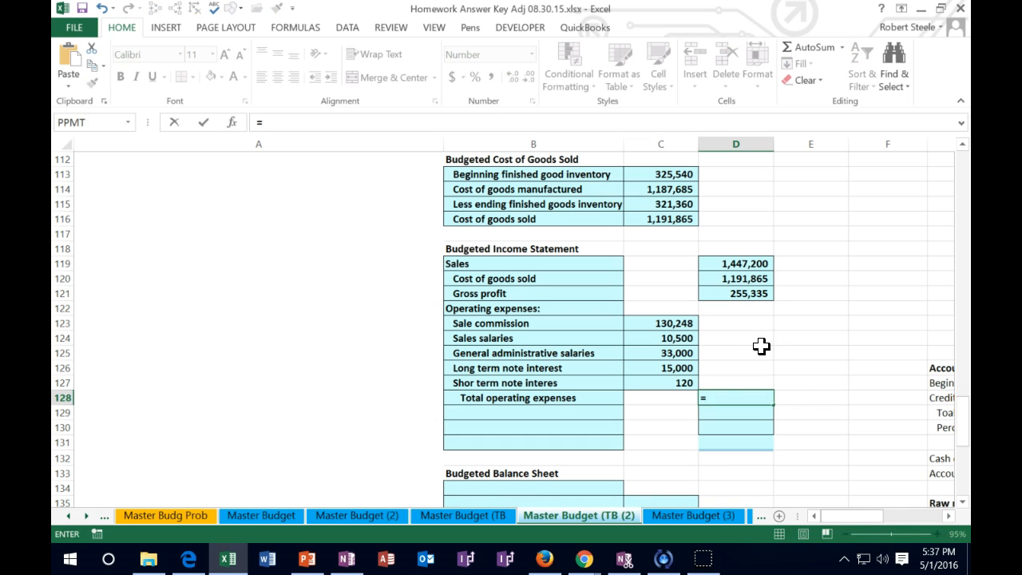
text(sum()
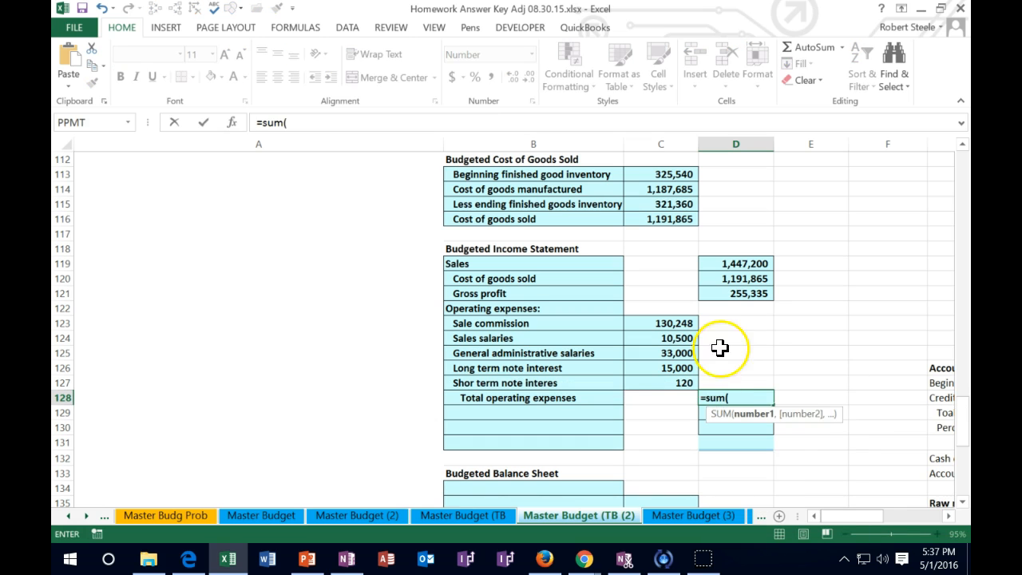
drag(674, 323, 675, 383)
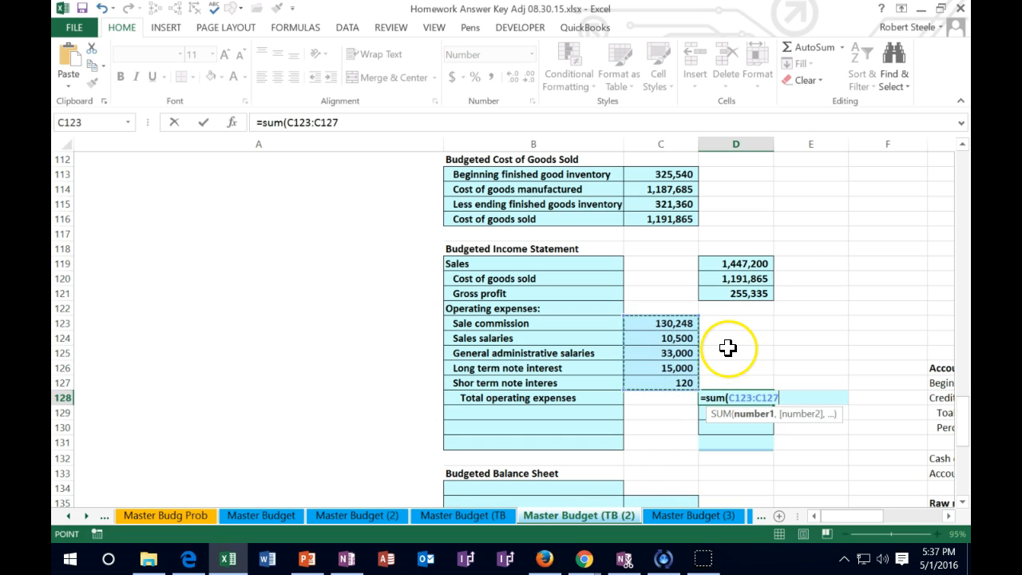
key(Return)
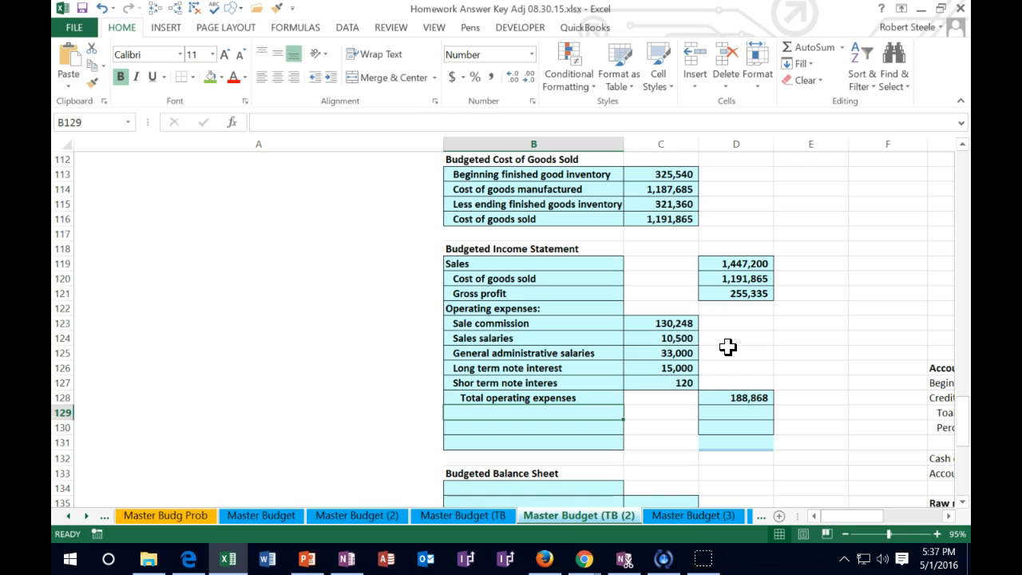
Underline the 120 short-term note interest in C127 as the last expense before the total.
click(663, 383)
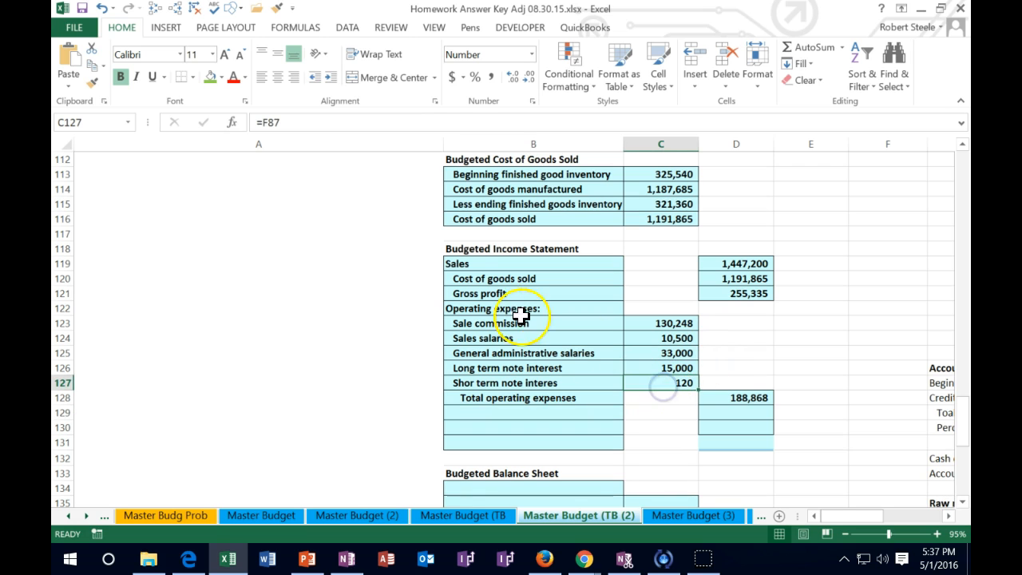
click(152, 76)
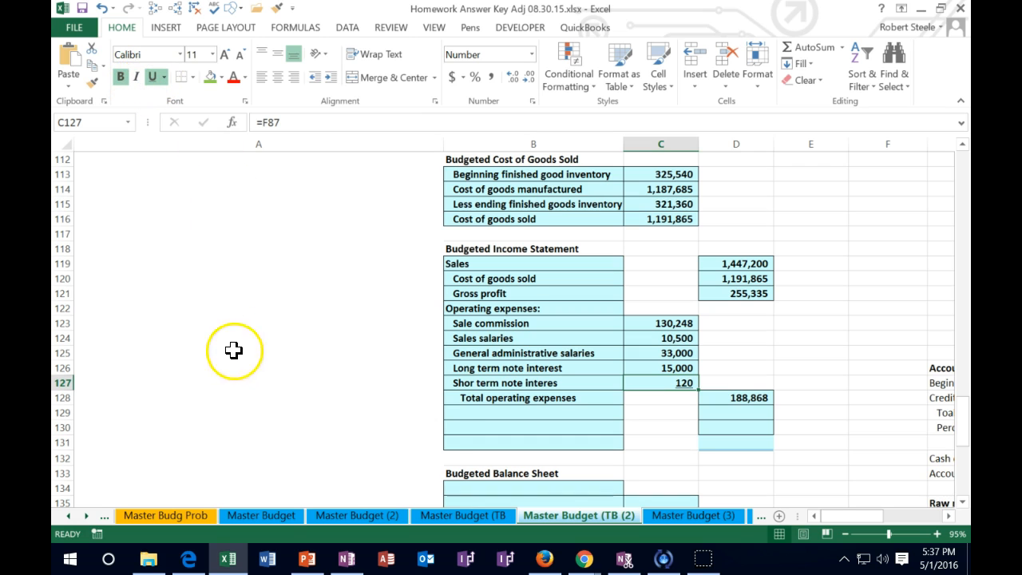
click(475, 414)
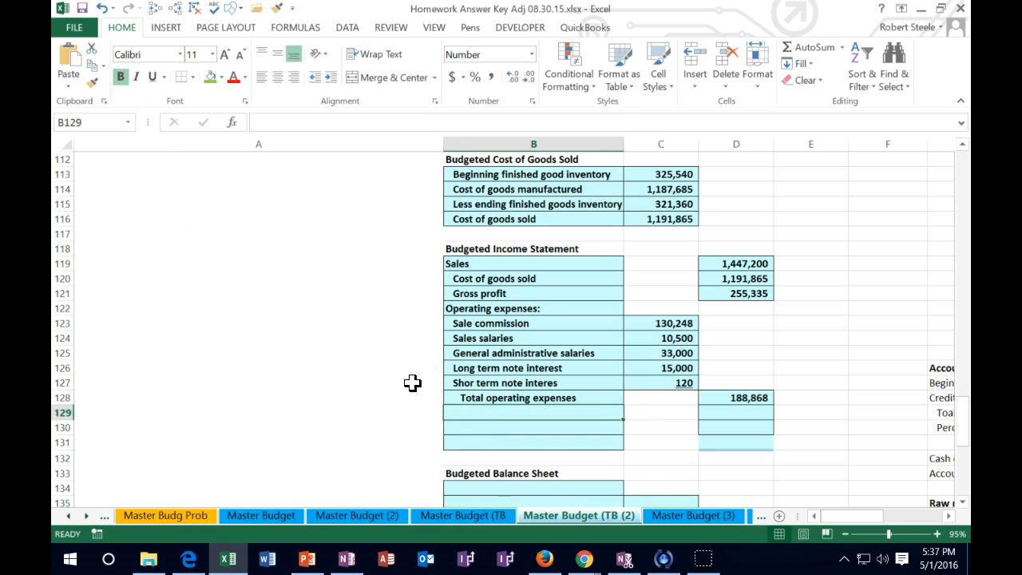
text(Net income before taxes)
Enter Net income before taxes in D129 as =D121-D128, gross profit less operating expenses, giving 66,467.
key(Tab)
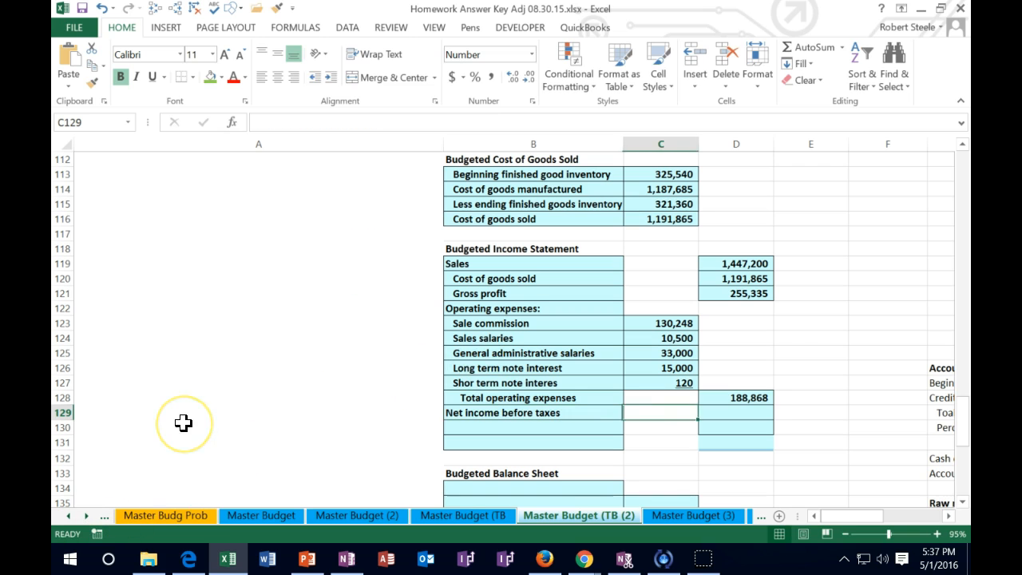
key(Tab)
text(=)
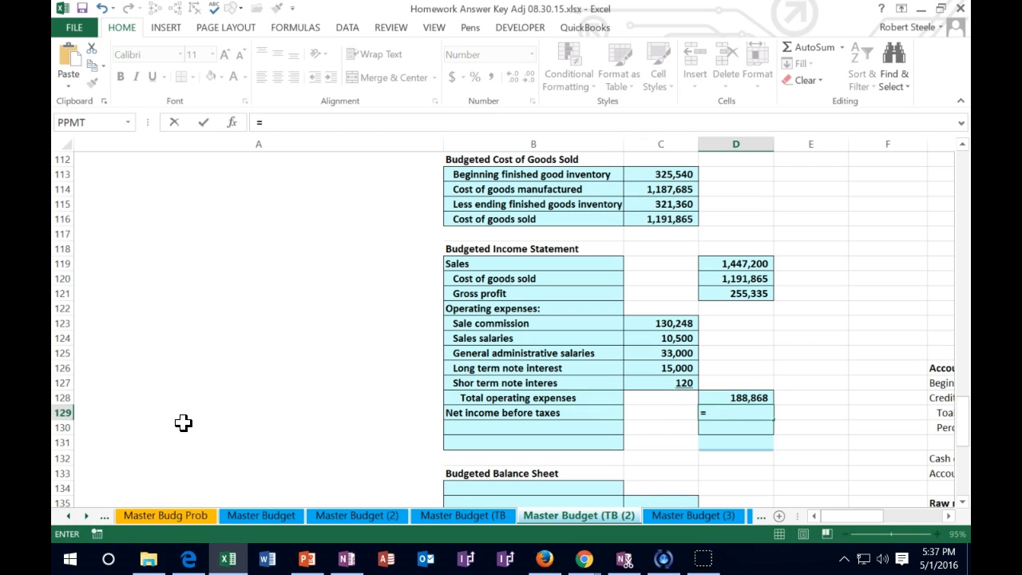
click(756, 293)
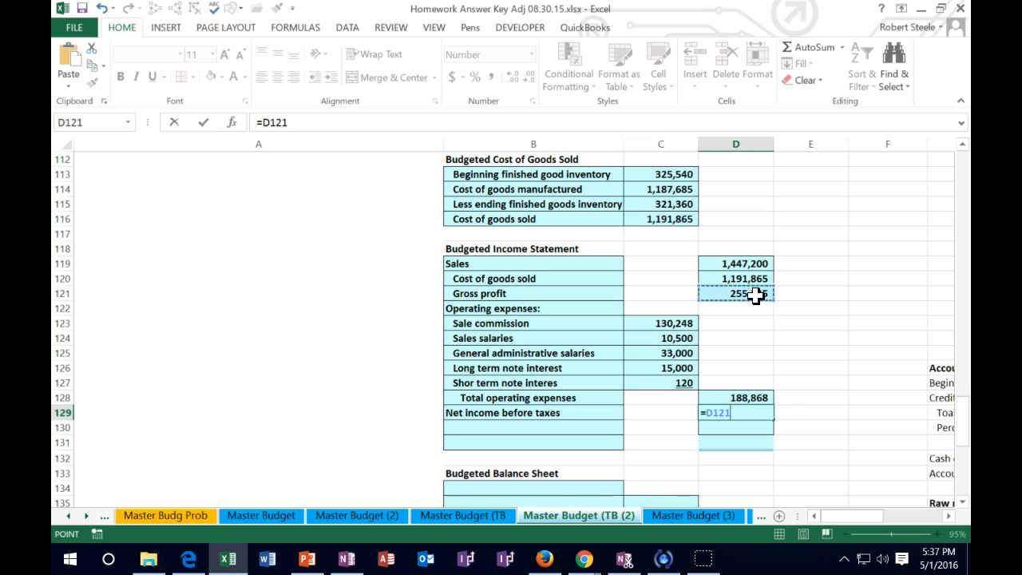
text(-)
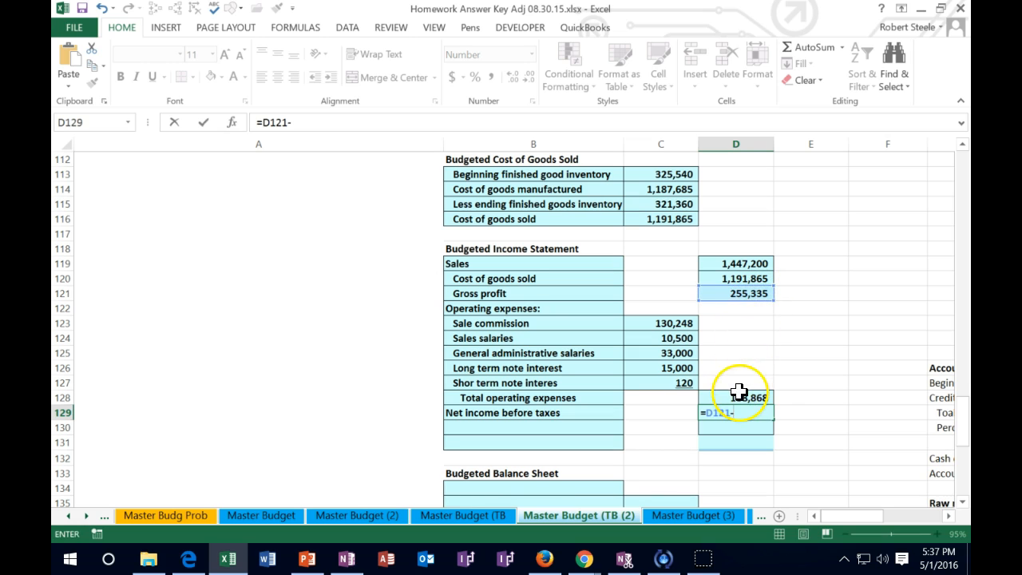
click(739, 398)
key(Return)
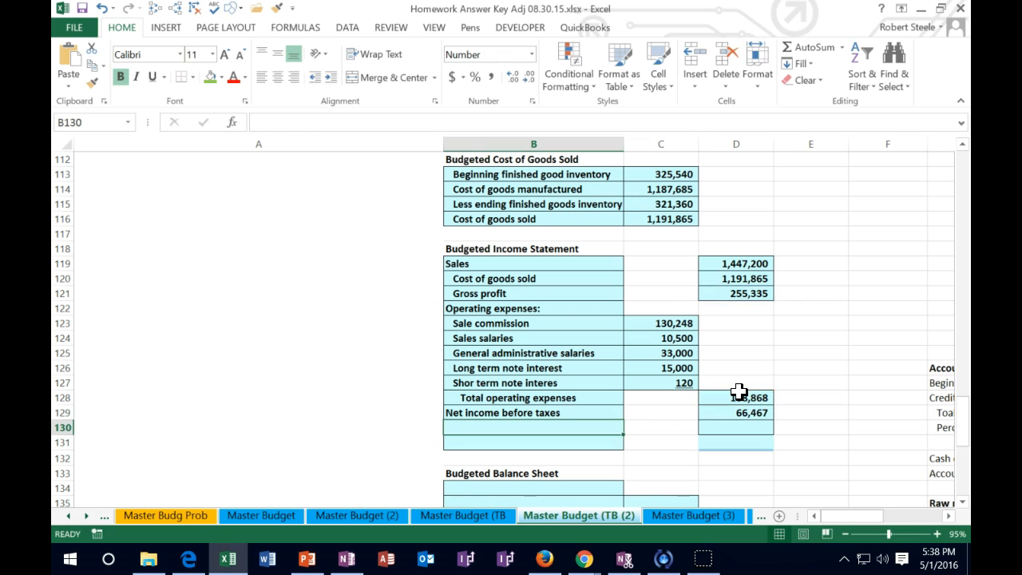
text(In)
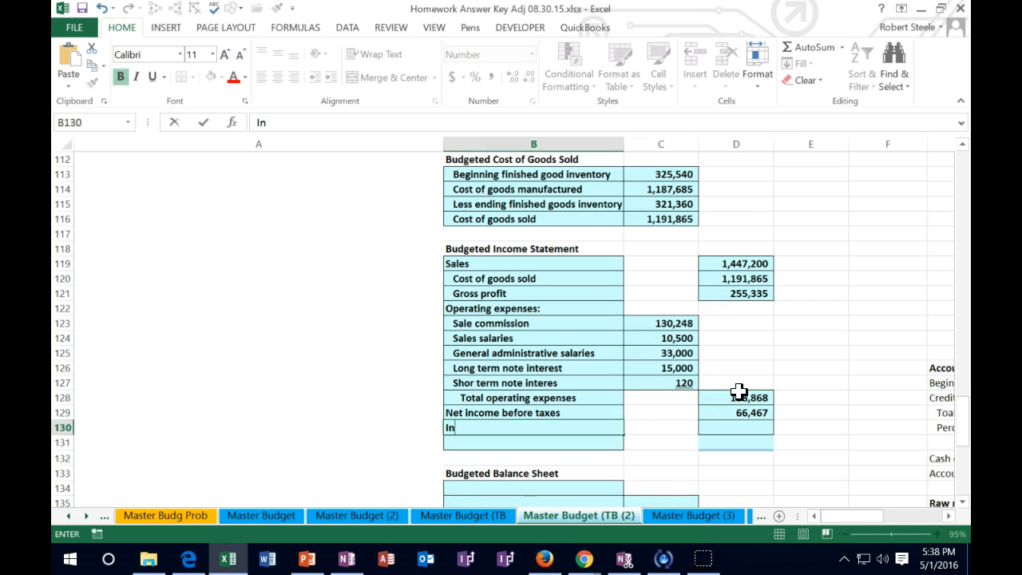
text(comet)
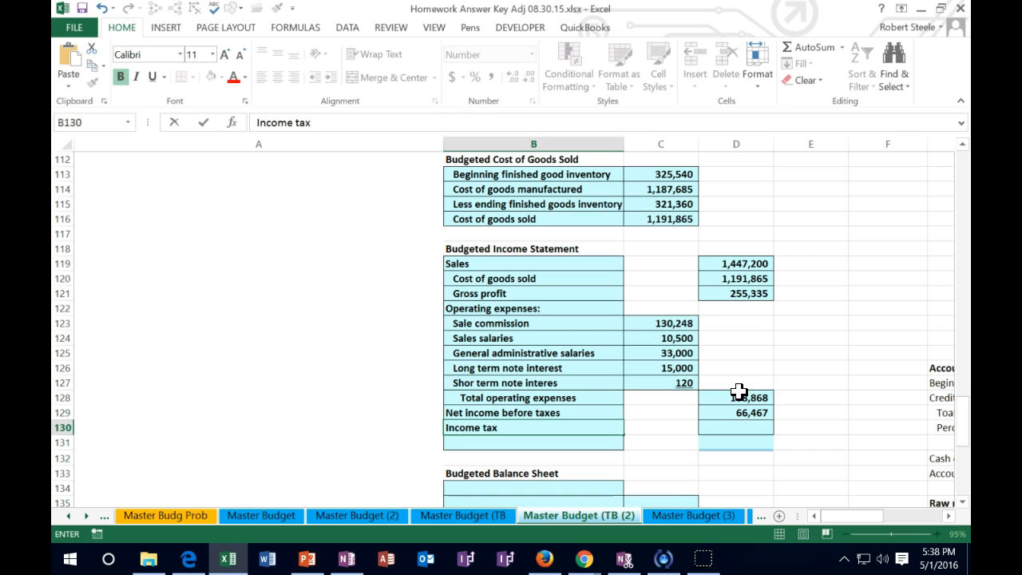
Enter Income tax in D130 as =D129*.35, giving 23,263.
key(Tab)
key(Tab)
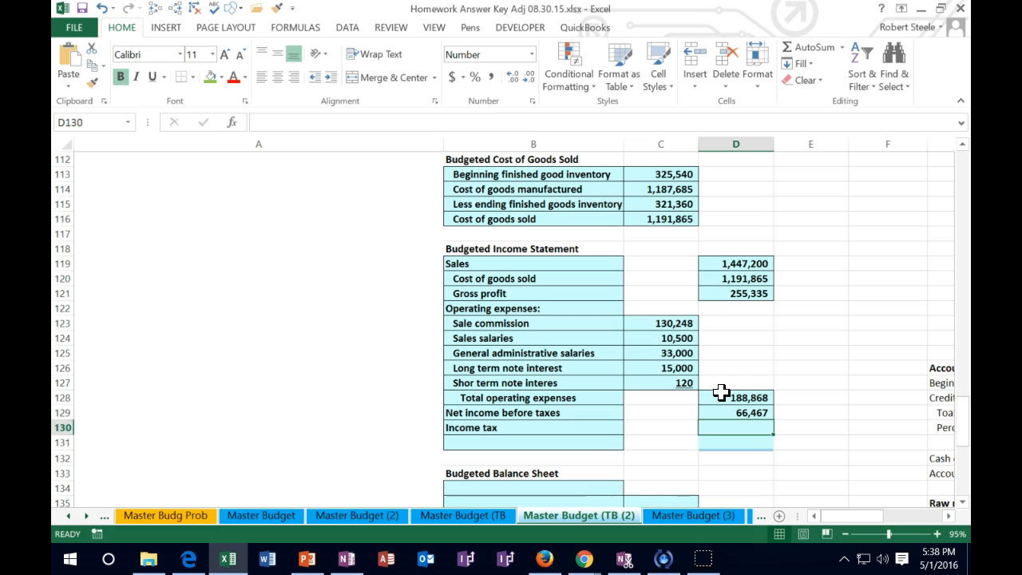
text(=)
click(736, 412)
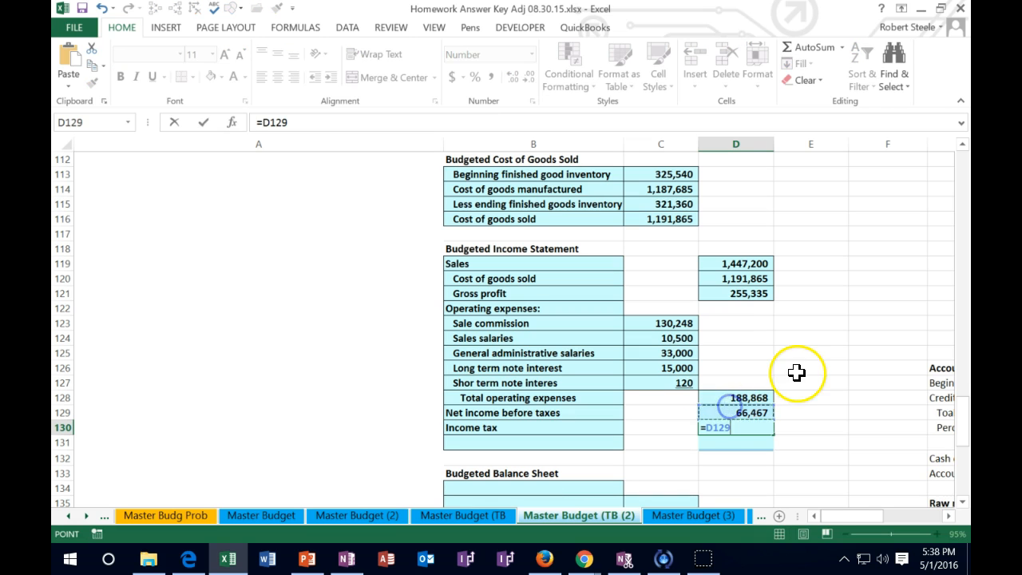
text(*.3)
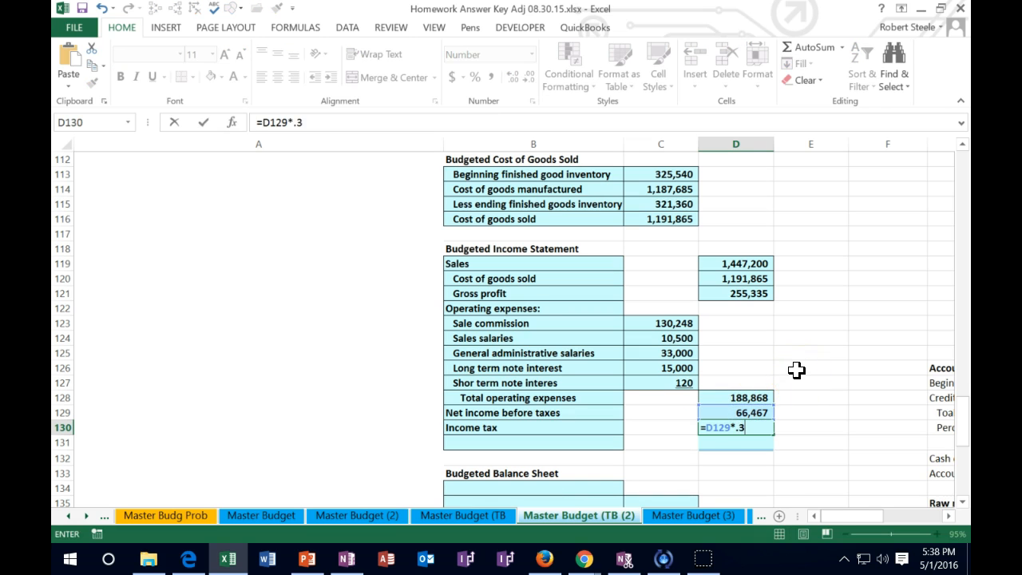
text(5)
key(Return)
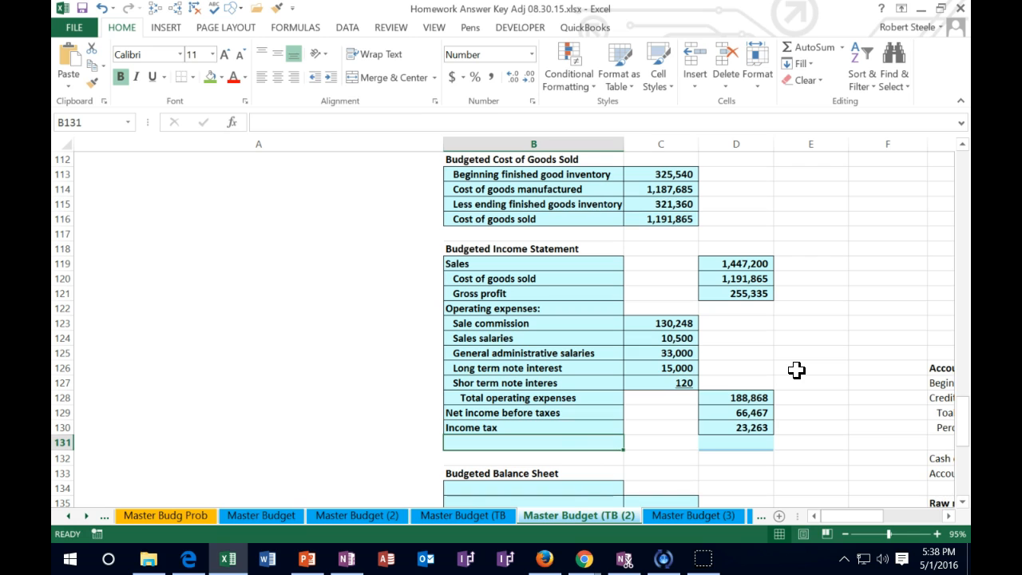
text(Net in)
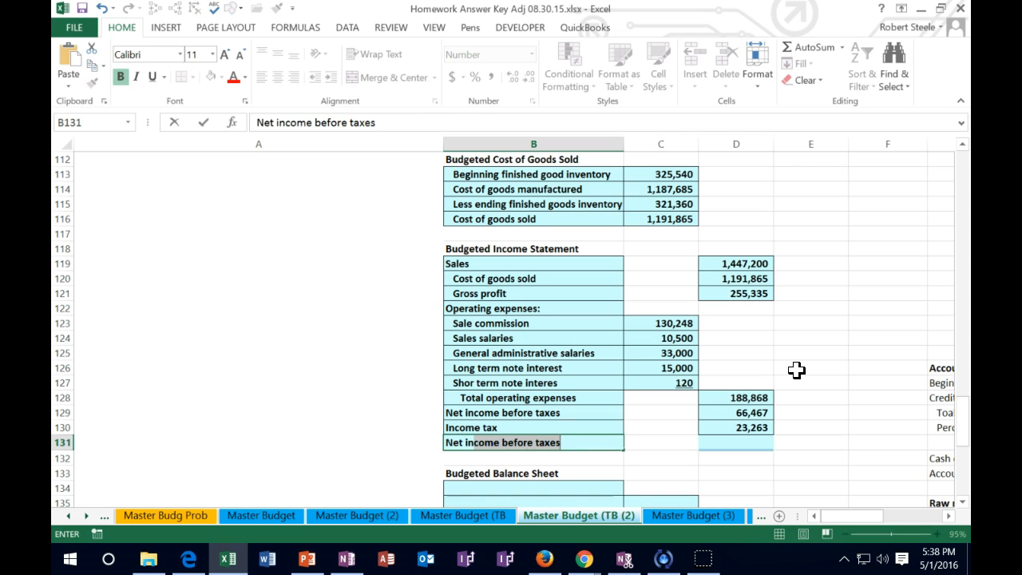
text(come)
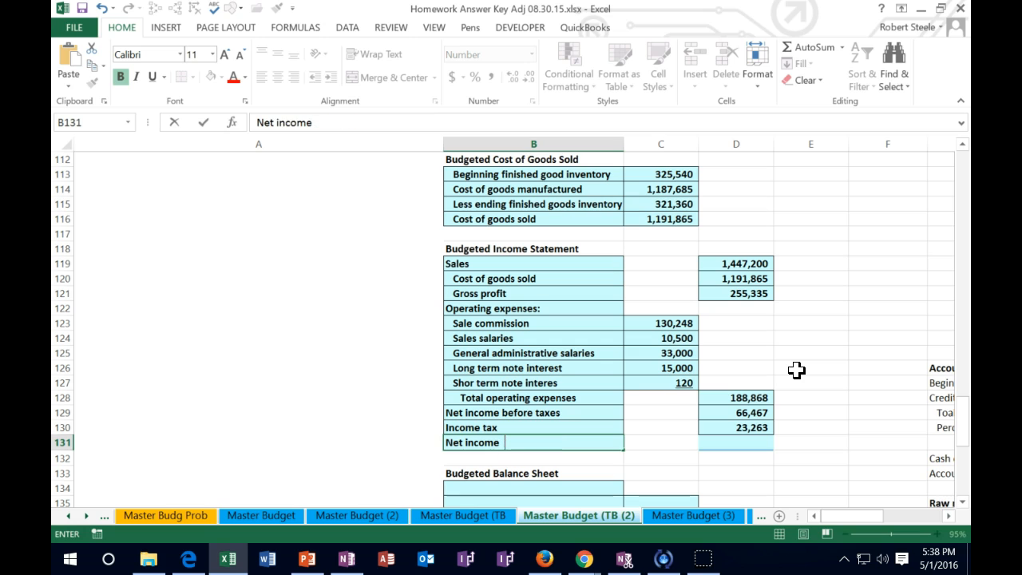
Enter Net income in D131 as =D129-D130, pre-tax income less income tax, giving 43,204.
key(Delete)
key(Tab)
key(Tab)
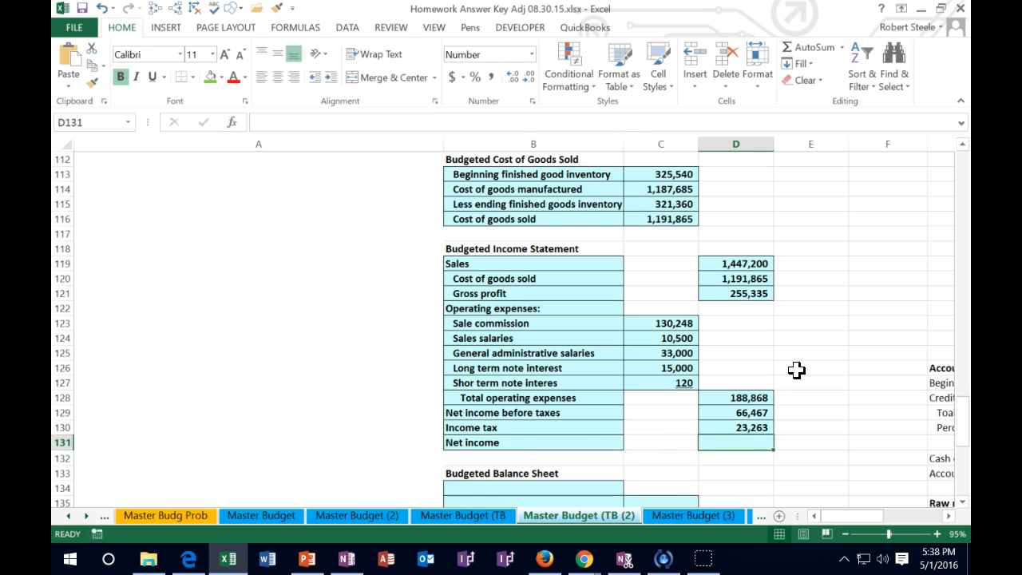
text(=)
click(751, 413)
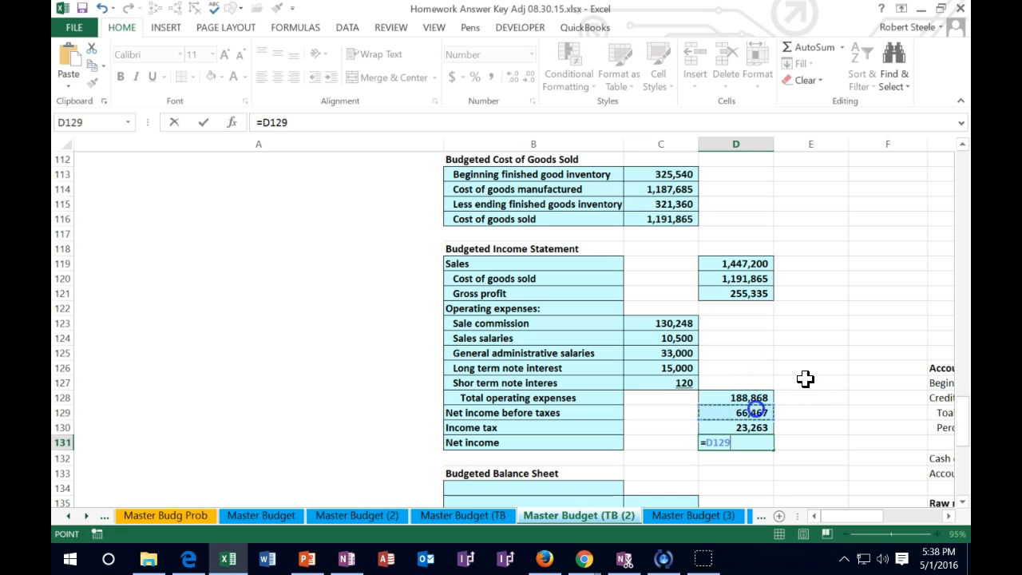
text(-)
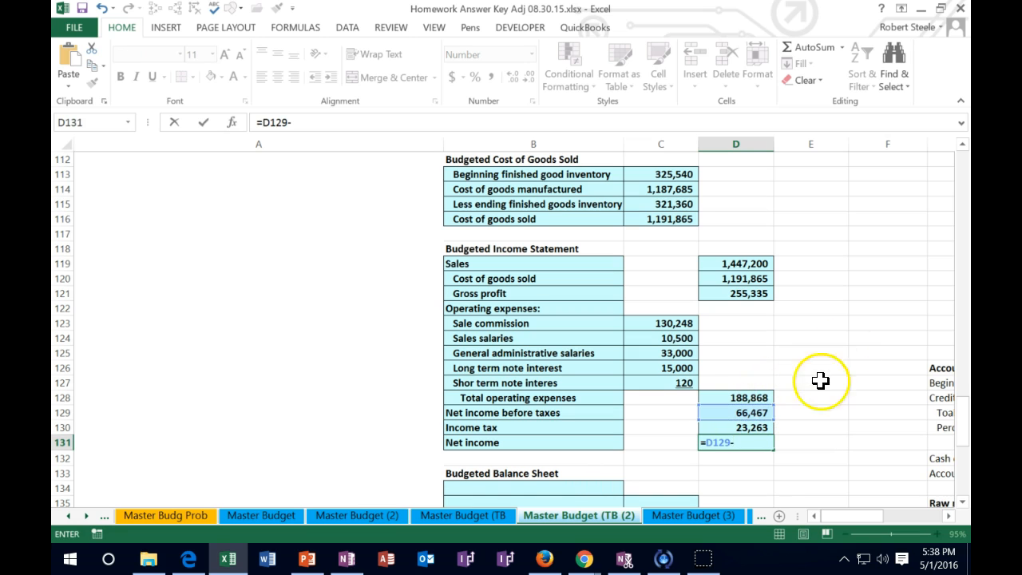
click(746, 427)
key(Return)
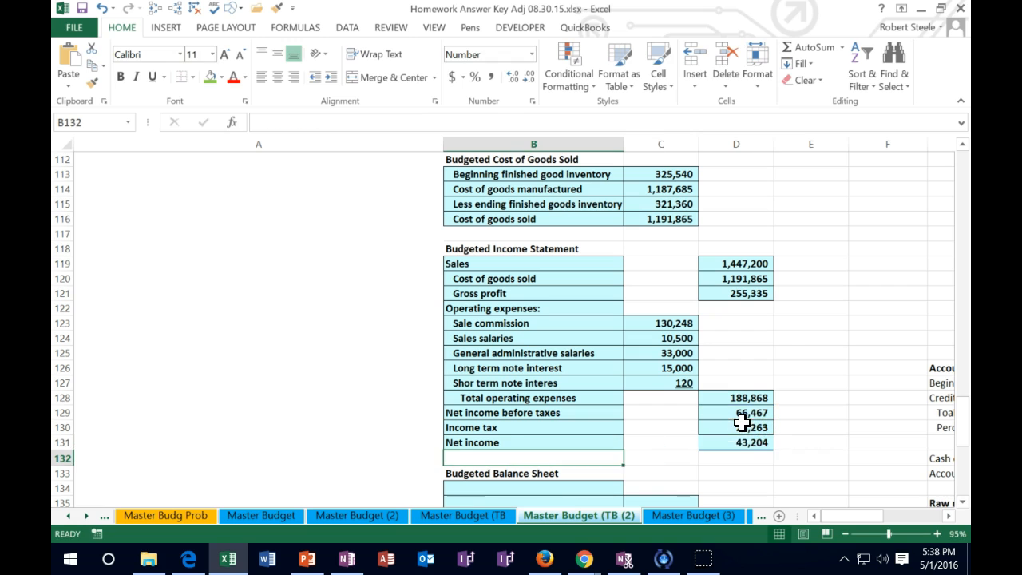
scroll(380, 363, down, 6)
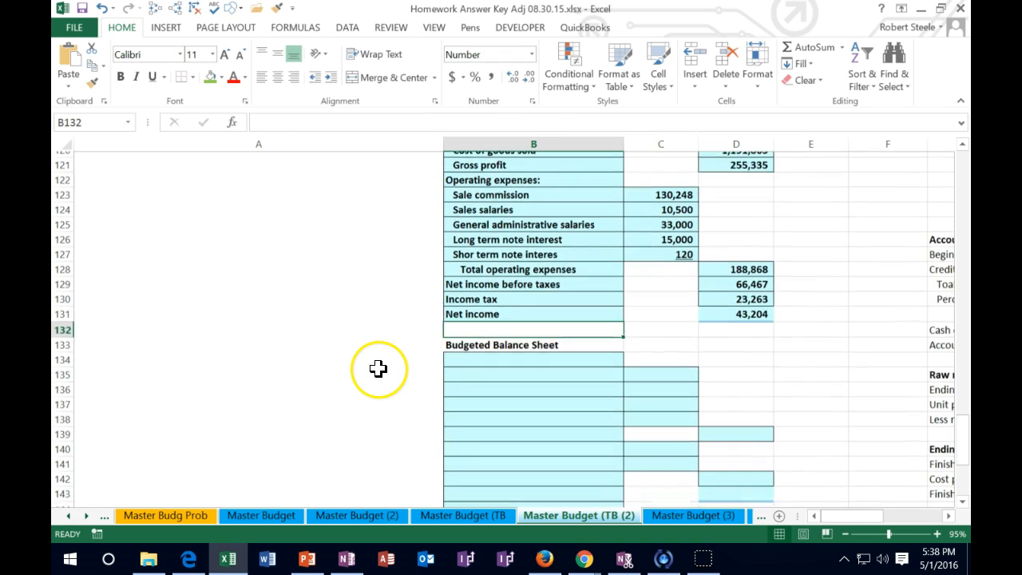